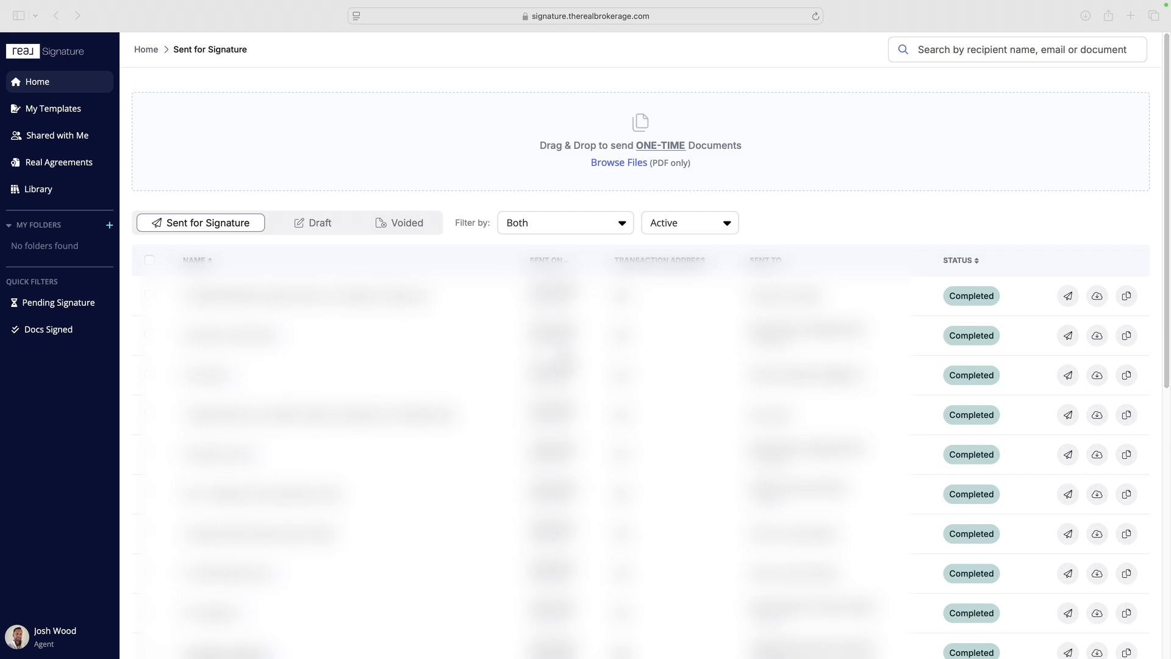
Step: View the list of saved templates, and return to the home page of sent documents
click(54, 88)
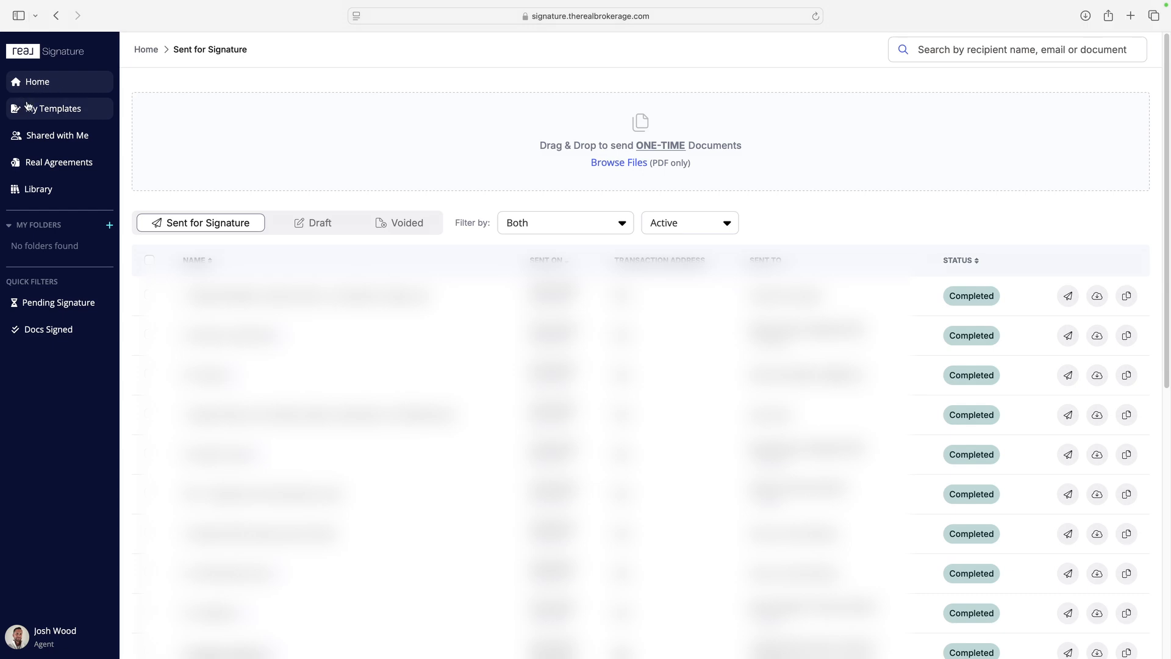
click(45, 112)
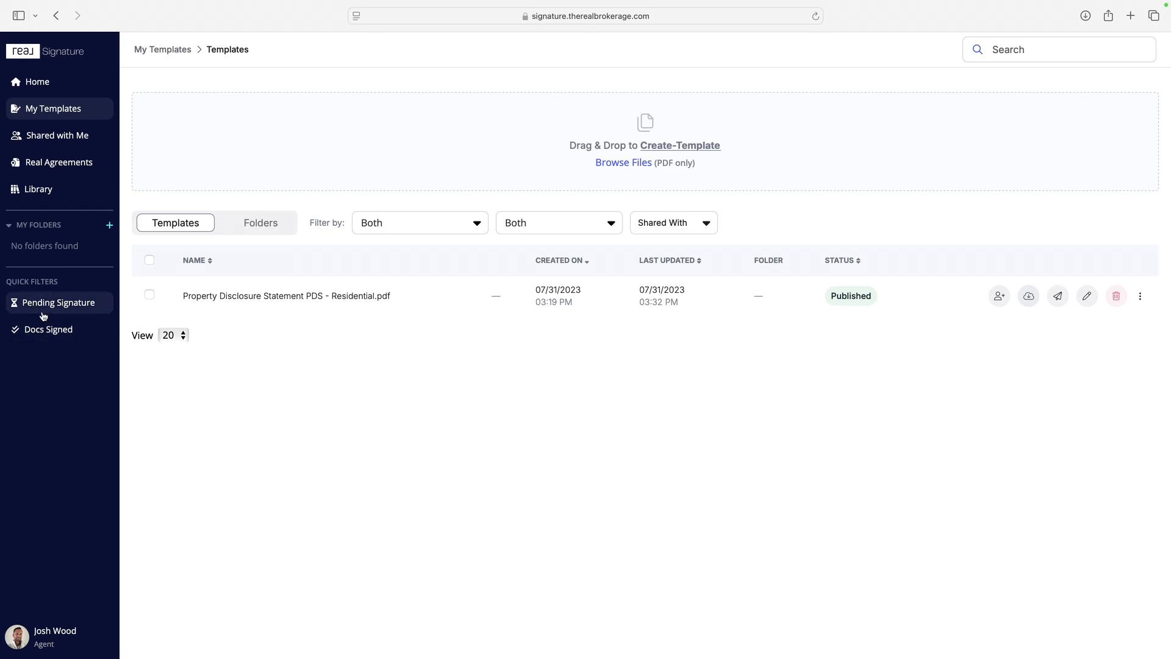
click(31, 82)
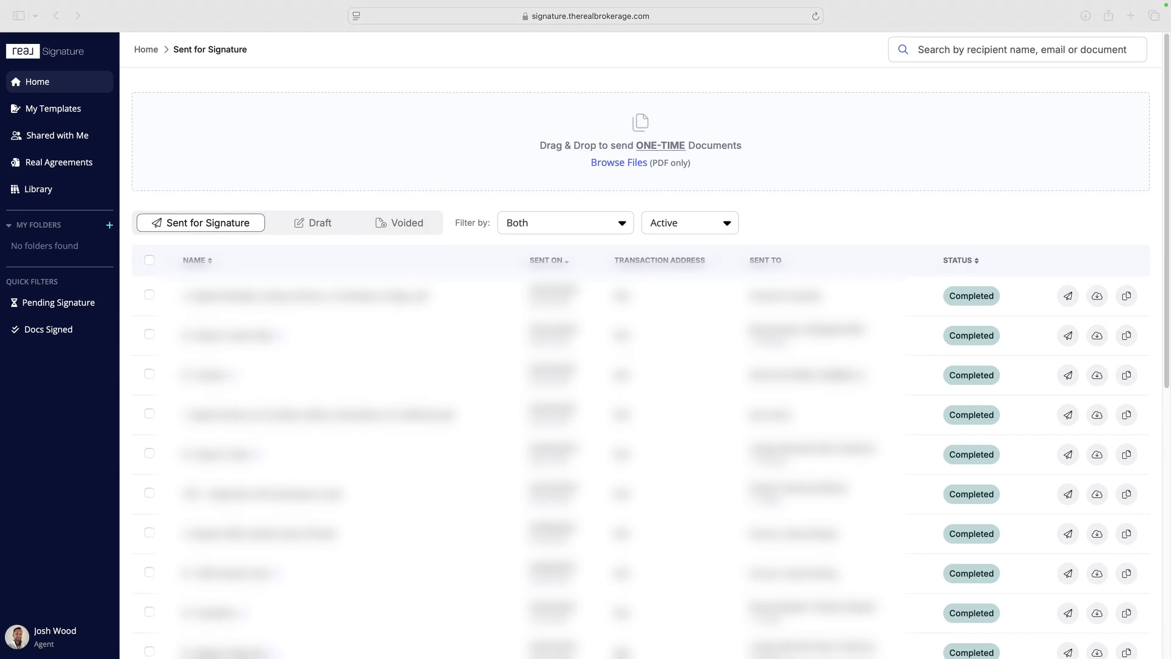
Step: Upload 0 - DORT.pdf and 0 - Privacy Notice and Consent.pdf as one-time documents
drag(275, 405, 672, 154)
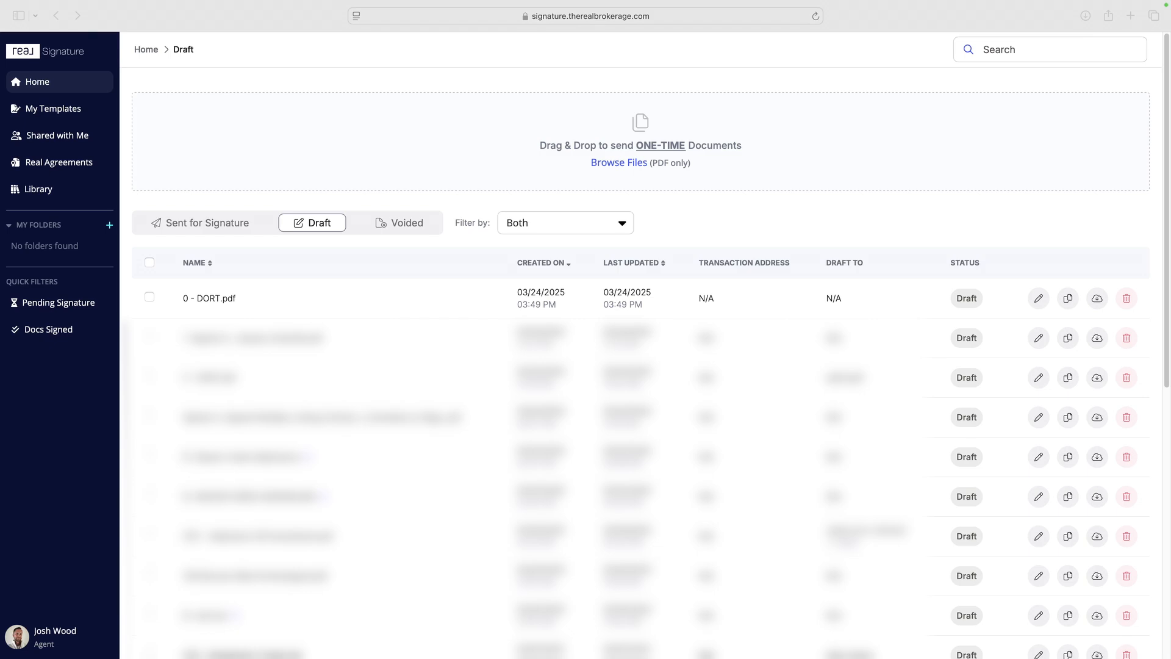
drag(506, 337, 689, 145)
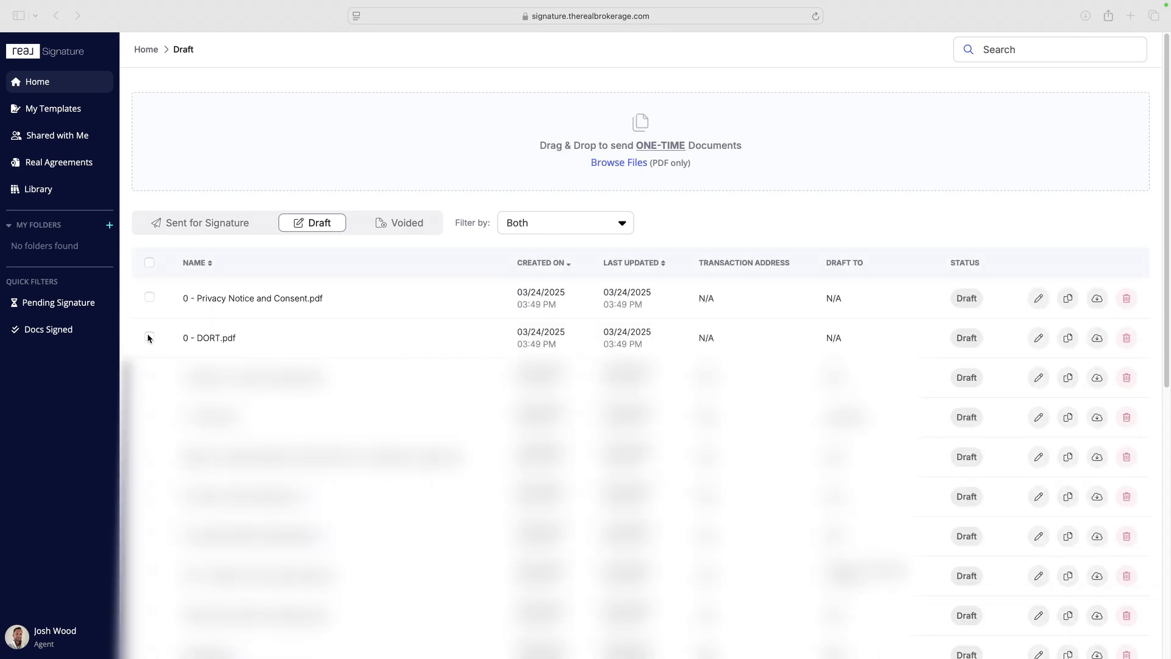
Step: Combine the Privacy Notice and Consent and DORT drafts into a new packet named Test Packet
click(149, 299)
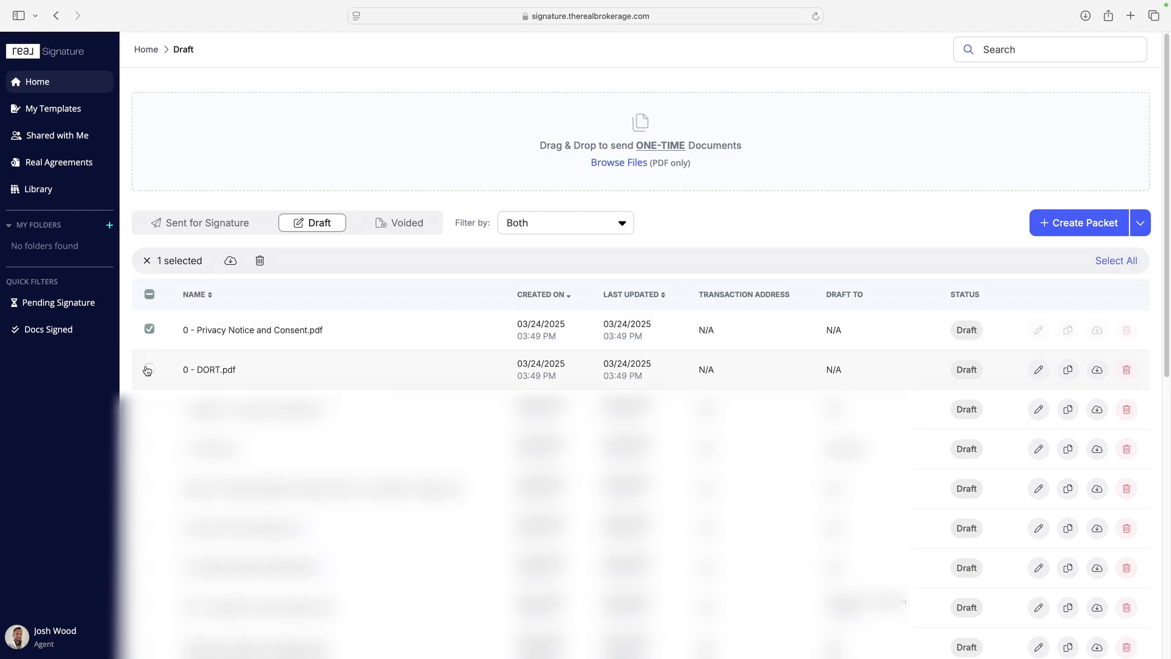
click(148, 369)
click(1085, 222)
click(584, 339)
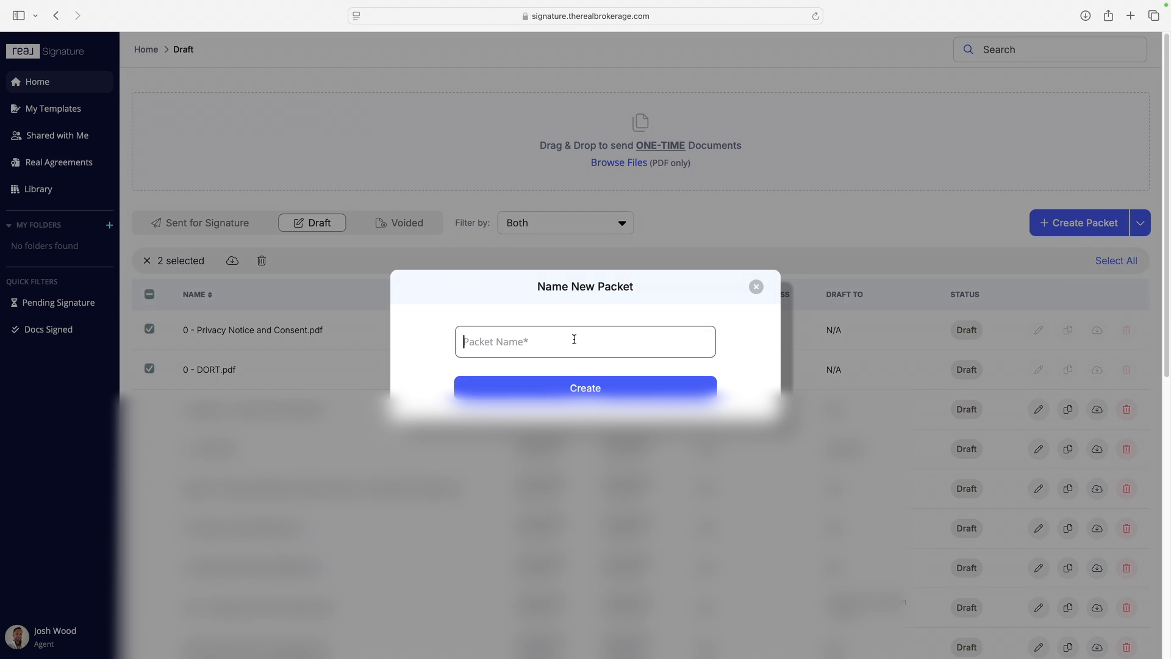
text(Test Packet)
click(633, 386)
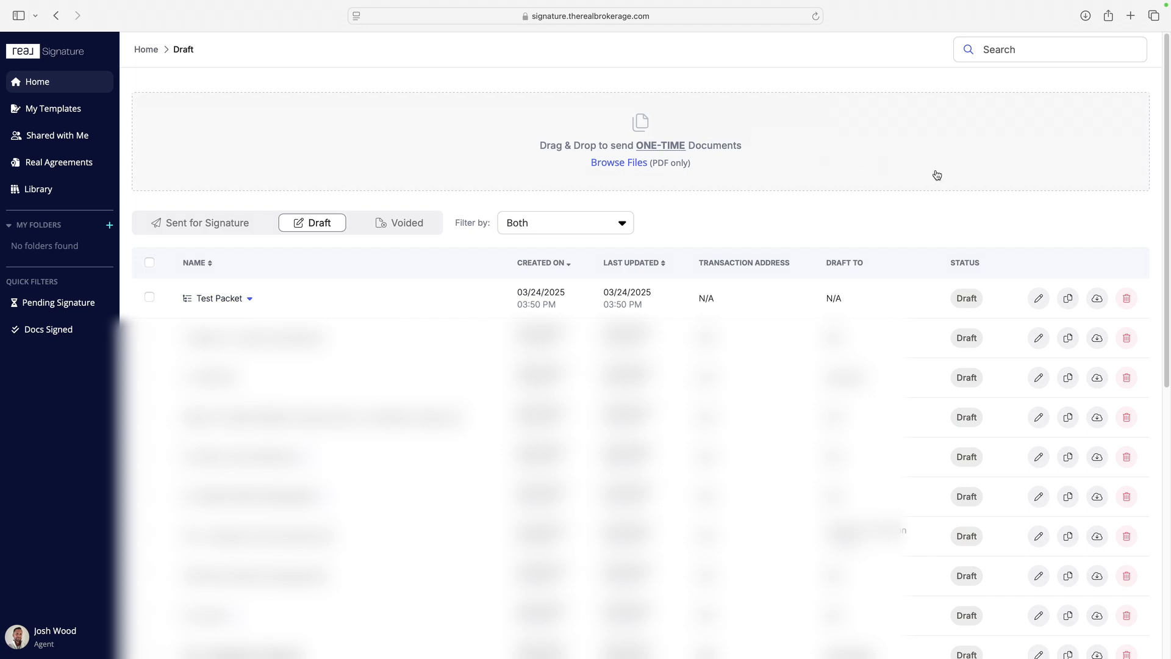
Step: Open Test Packet for editing and remove Seller 1, Seller 2 and Buyer 2 from the signees of both documents
click(1042, 301)
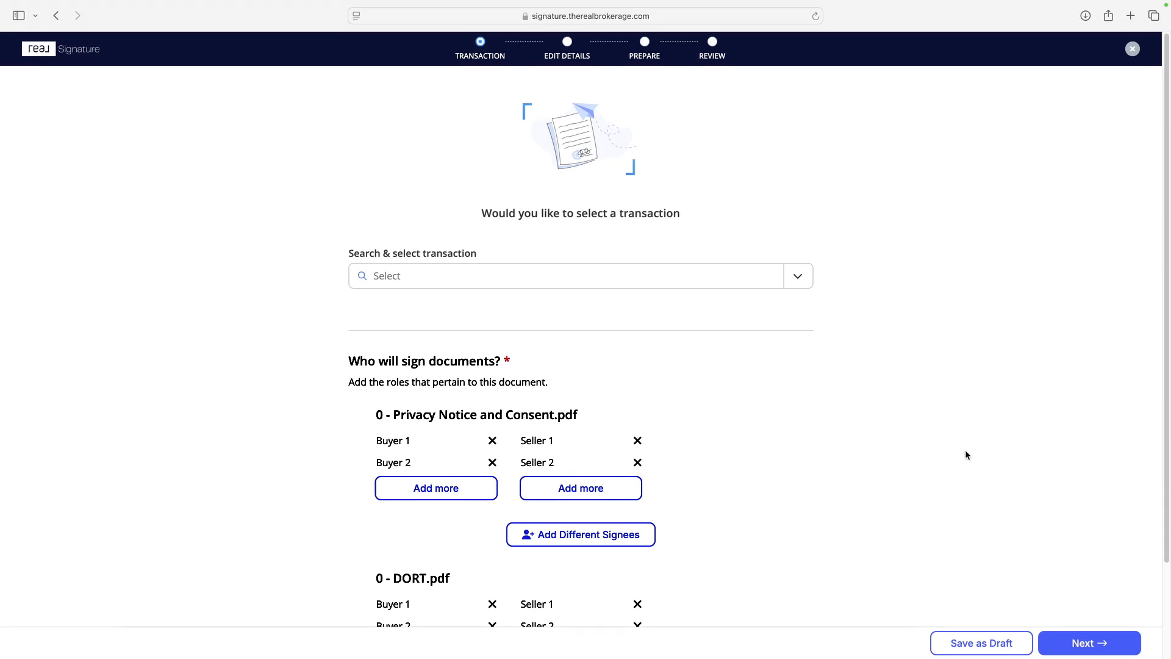
scroll(966, 454, down, 3)
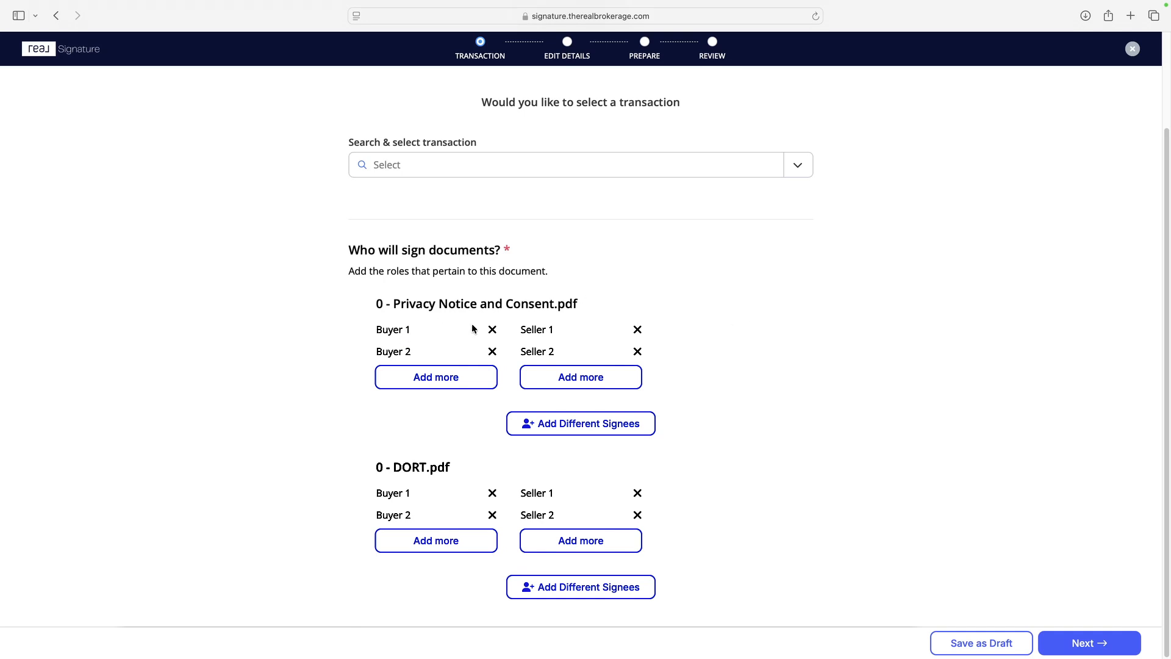
click(637, 329)
click(637, 329)
click(637, 514)
click(638, 493)
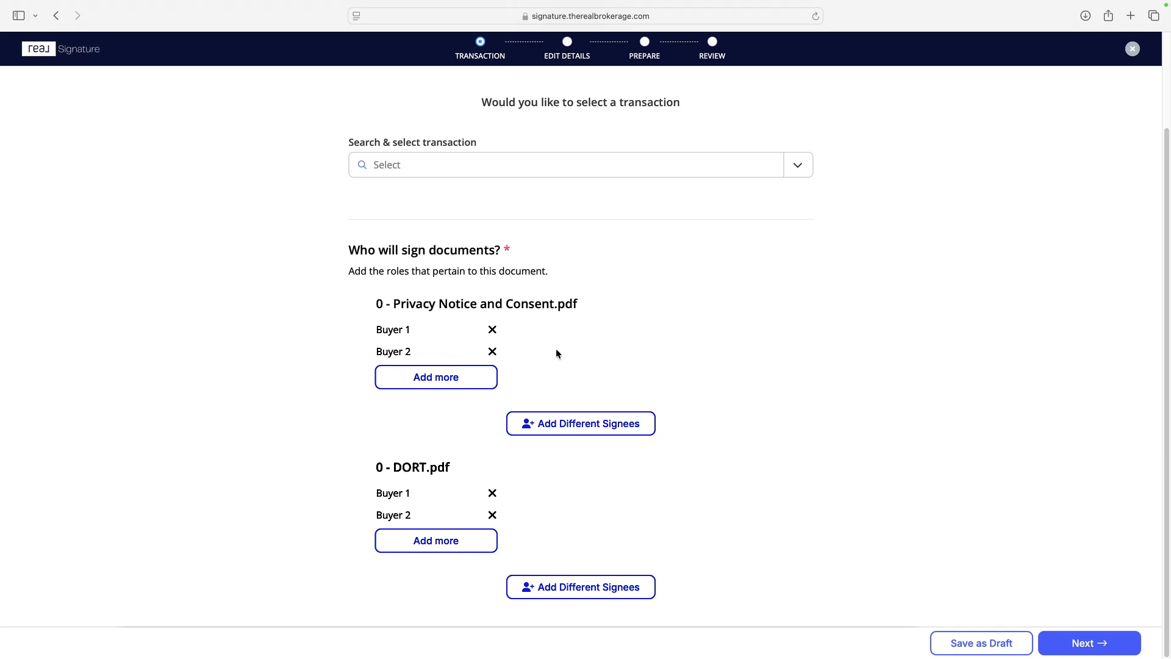
click(493, 352)
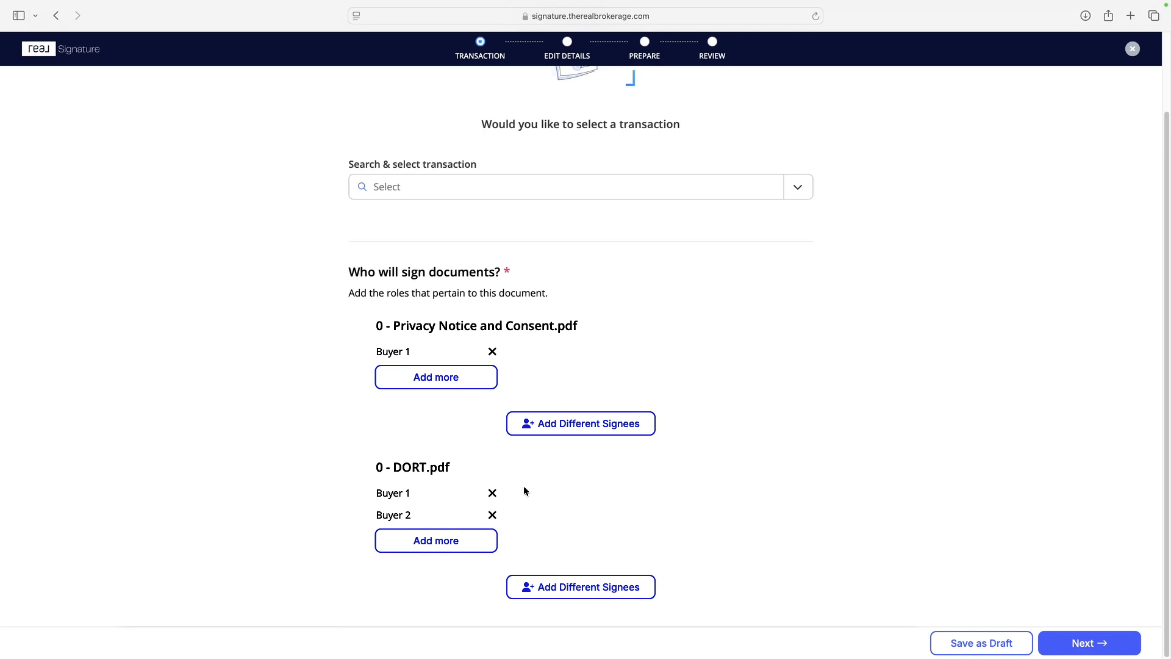
click(492, 515)
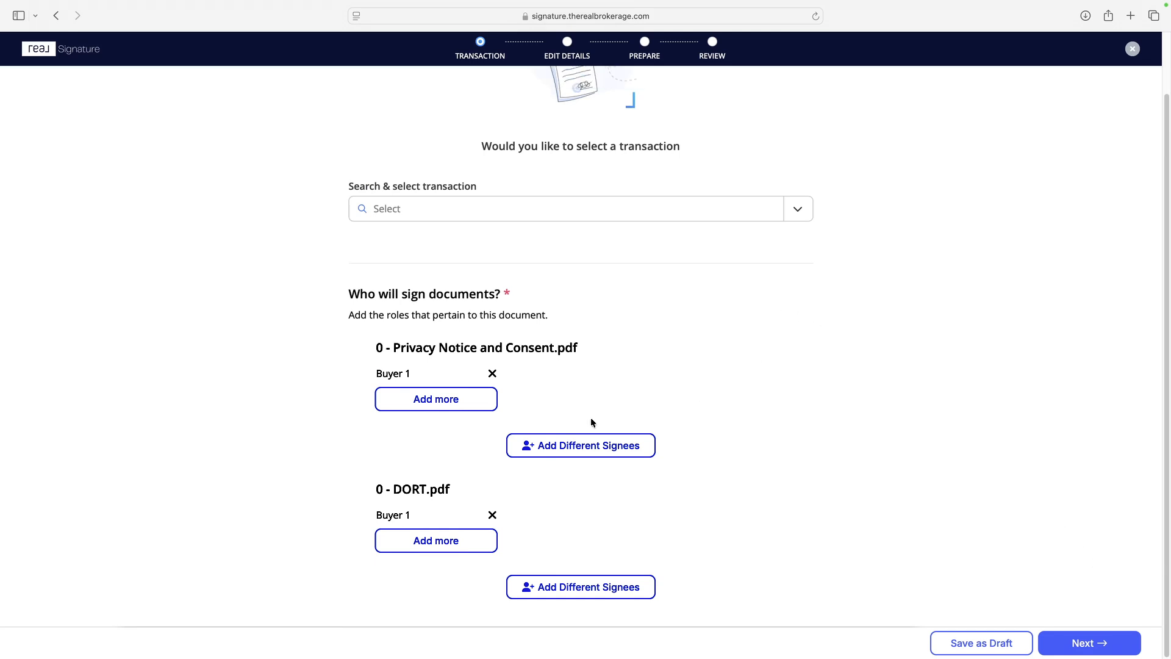
Step: View the other signee roles that can be added to the Privacy Notice and Consent document
click(570, 445)
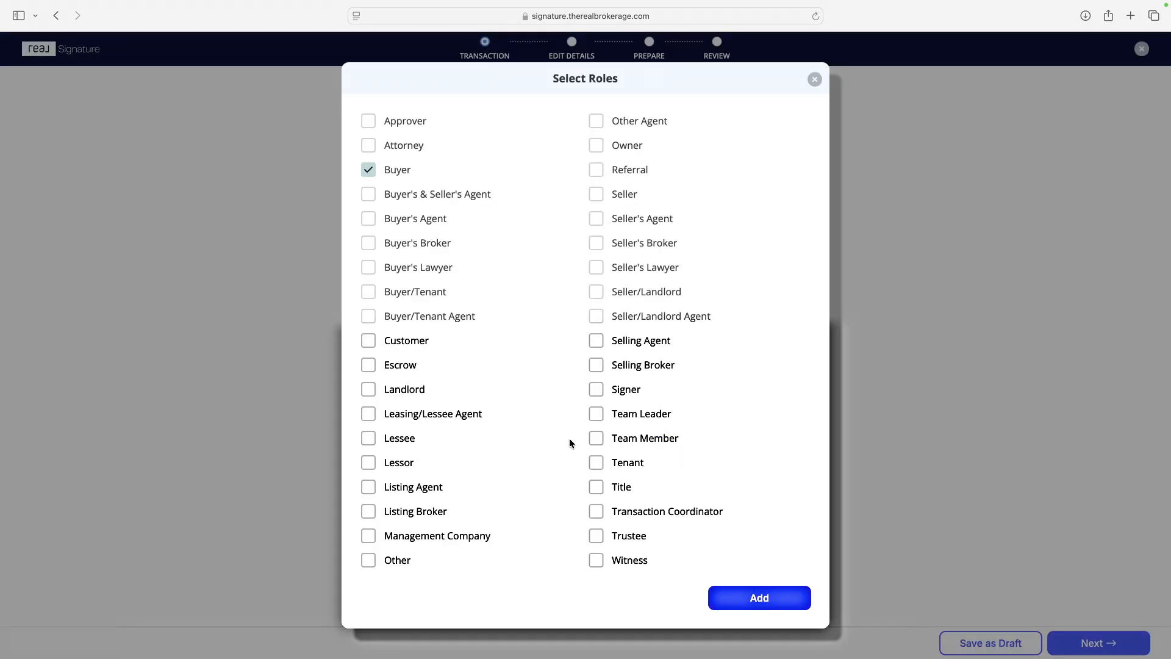
click(815, 79)
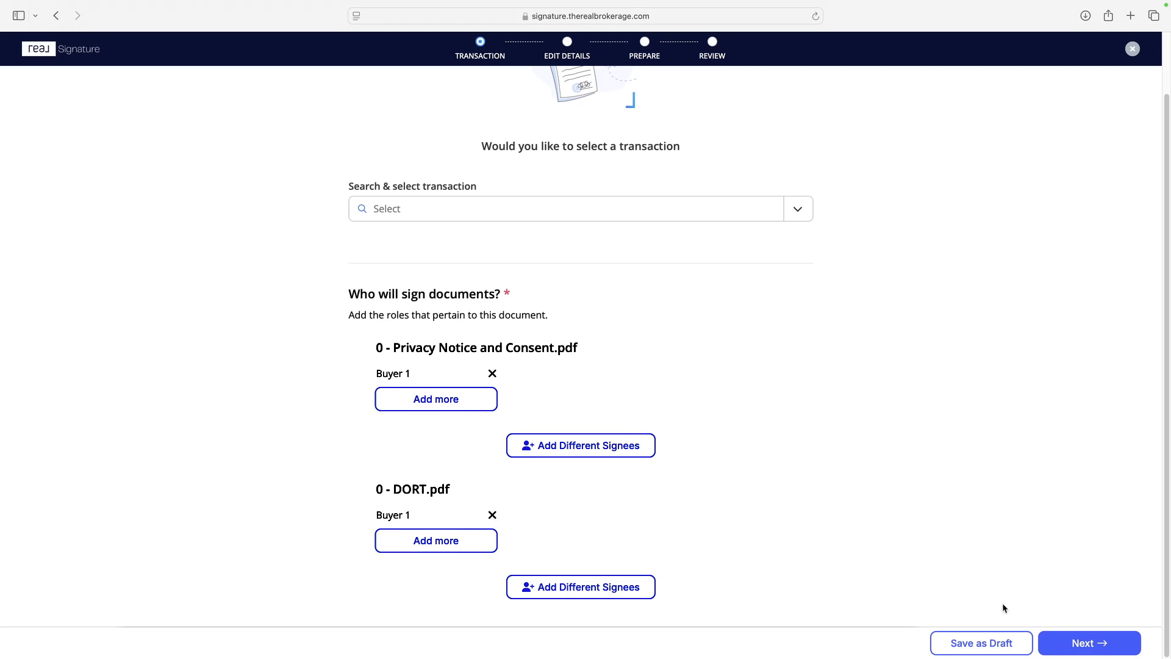
Step: Continue to the packet details and move 0 - DORT.pdf ahead of 0 - Privacy Notice and Consent.pdf
click(1092, 643)
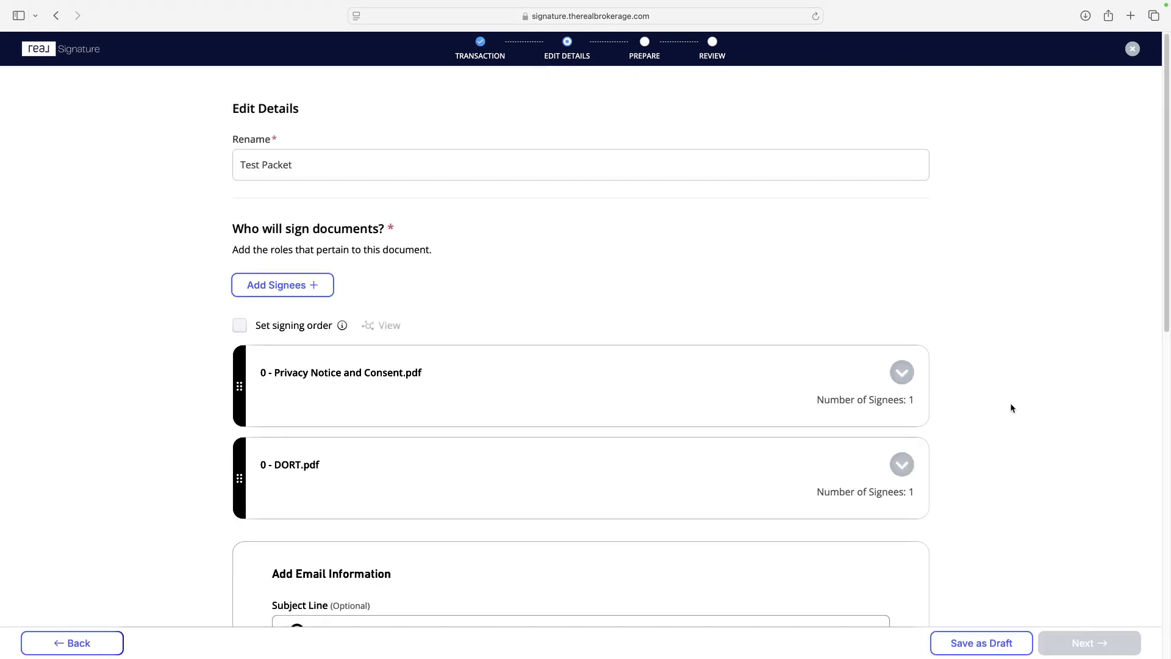
scroll(1000, 401, down, 1)
scroll(612, 286, down, 3)
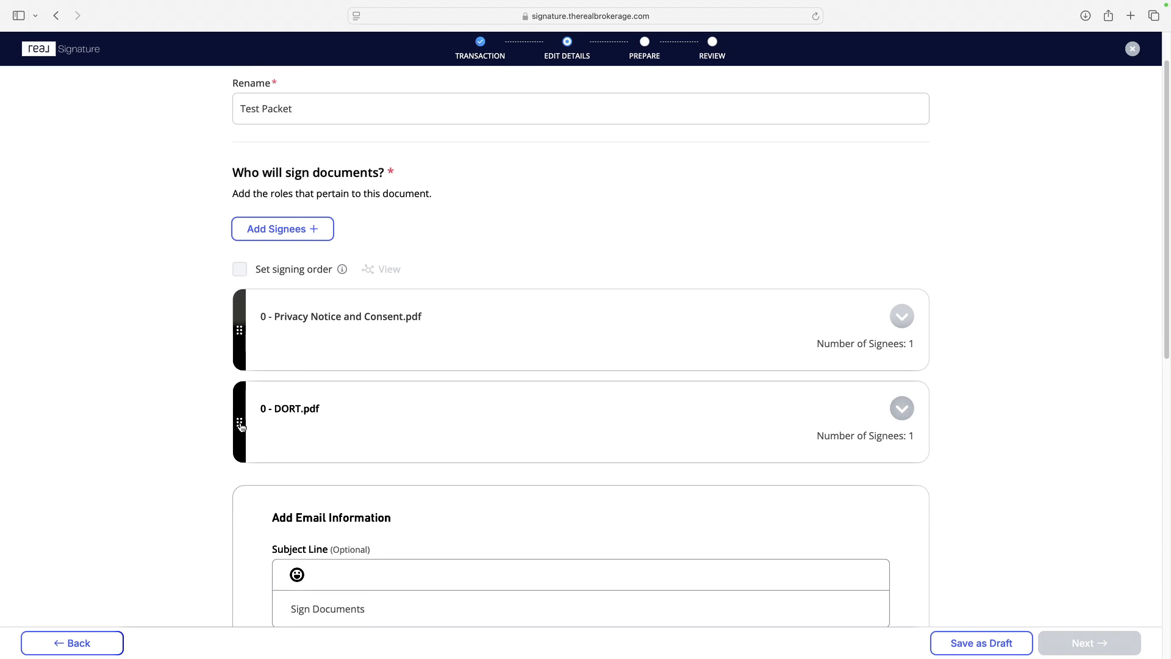
drag(239, 422, 240, 311)
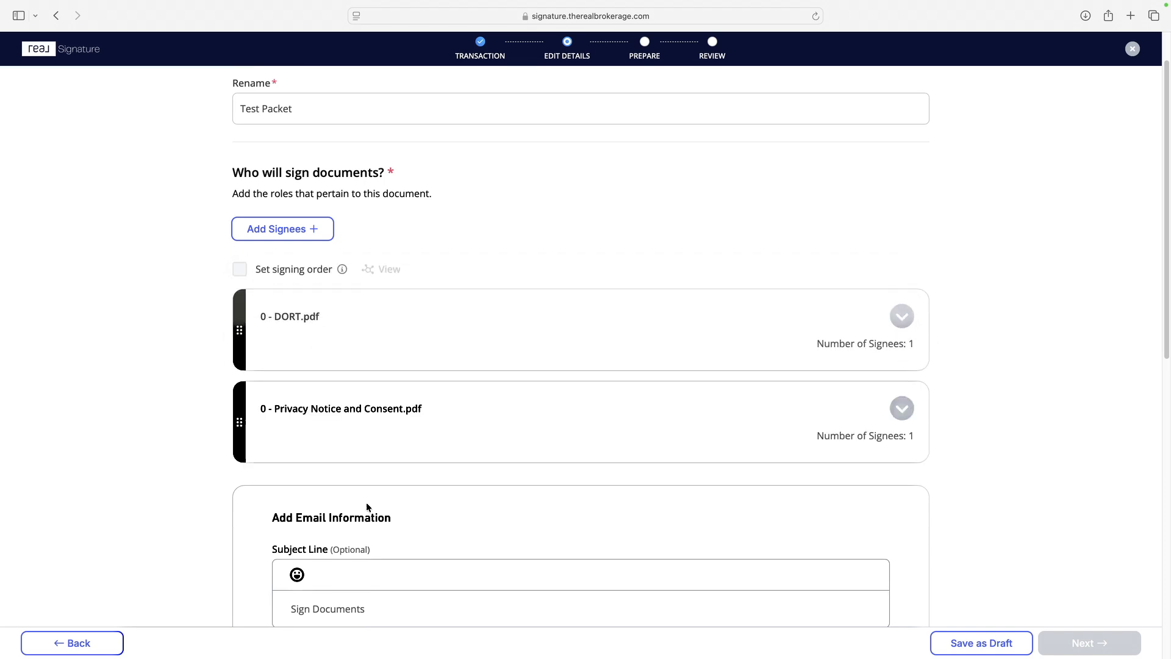
click(297, 231)
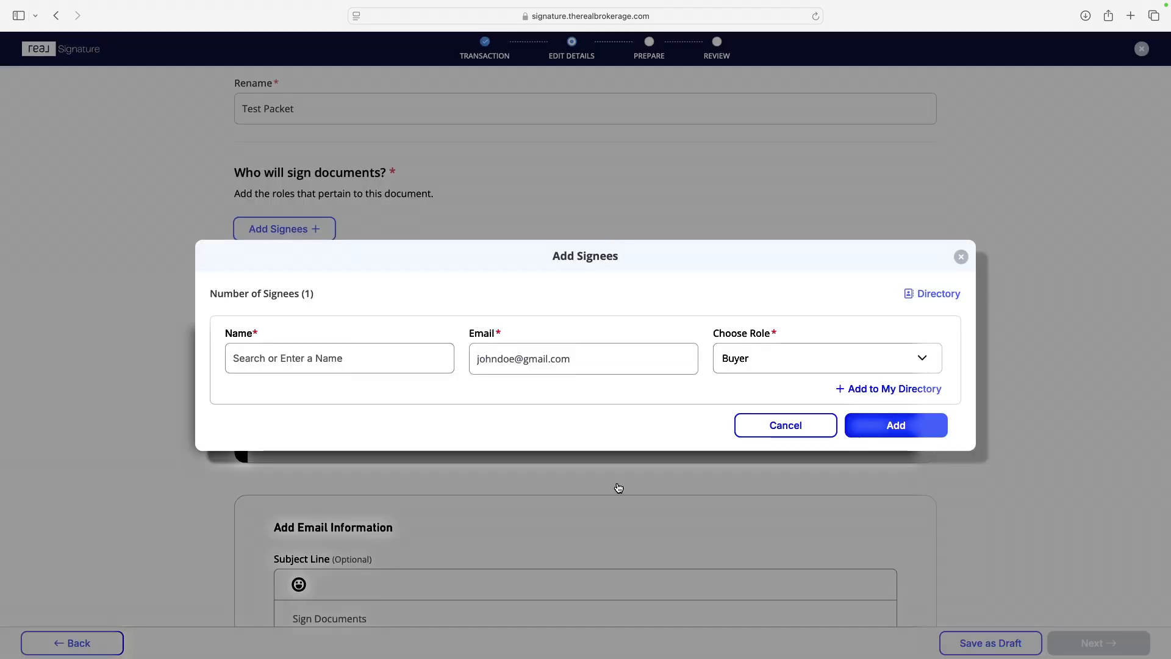
click(335, 358)
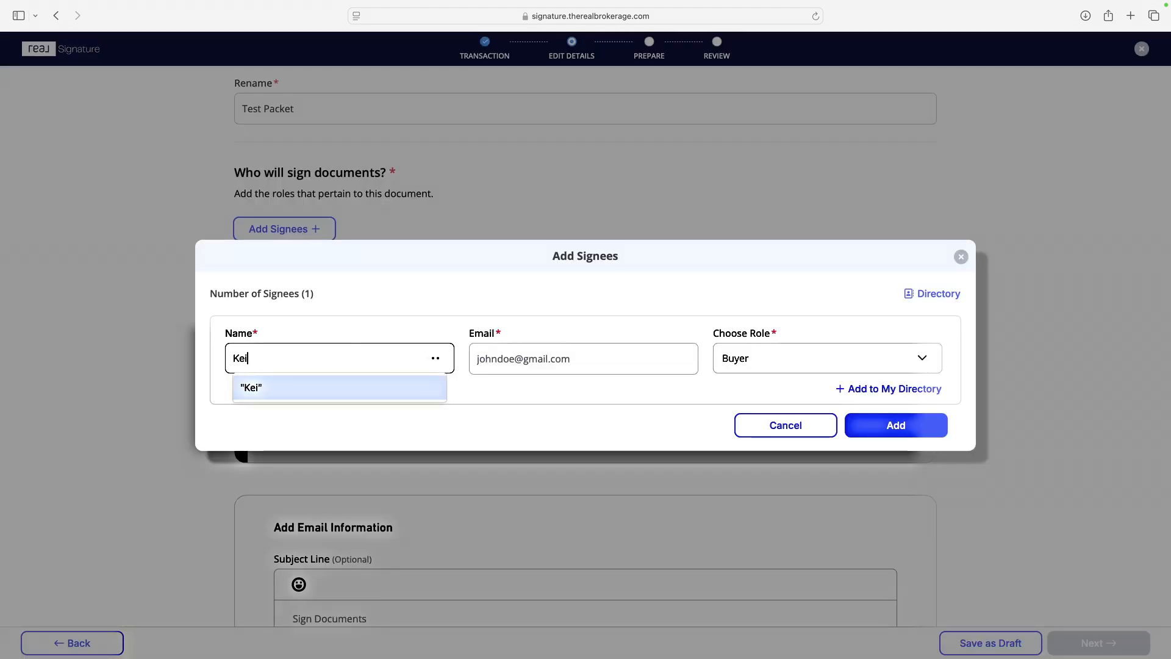
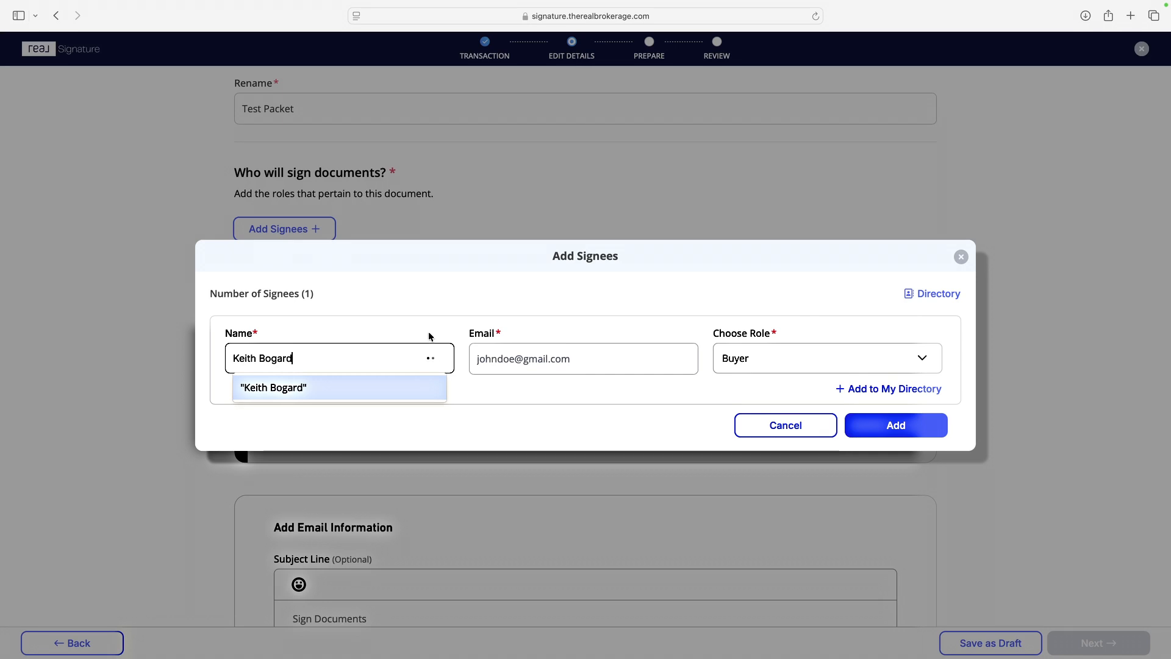
click(525, 357)
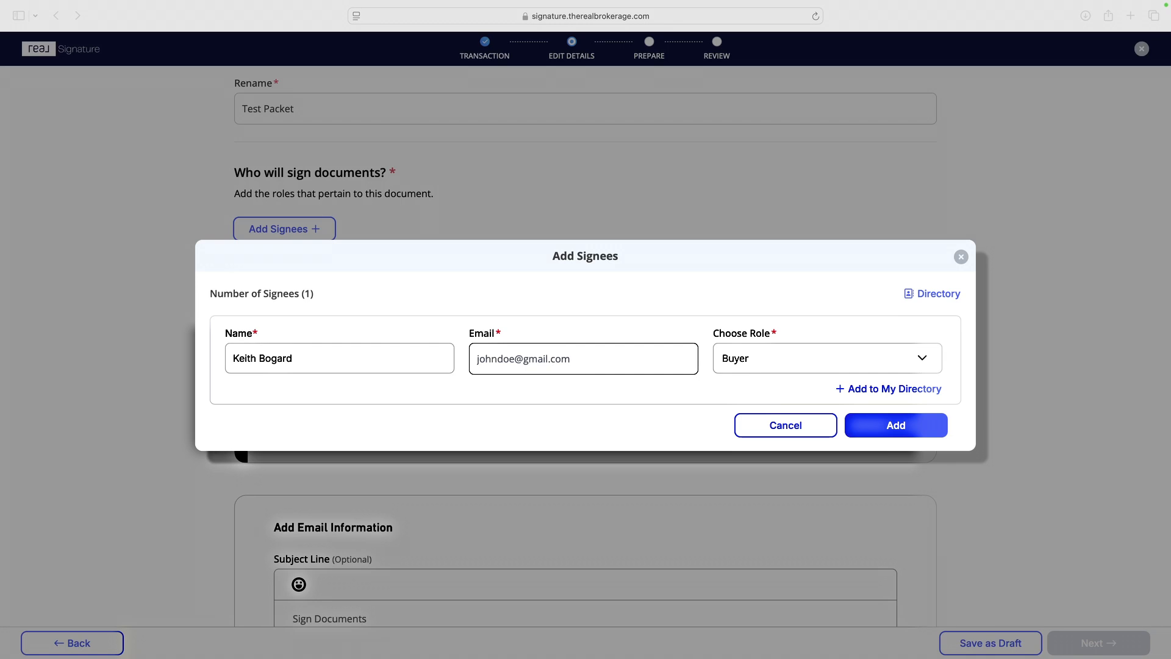
click(580, 360)
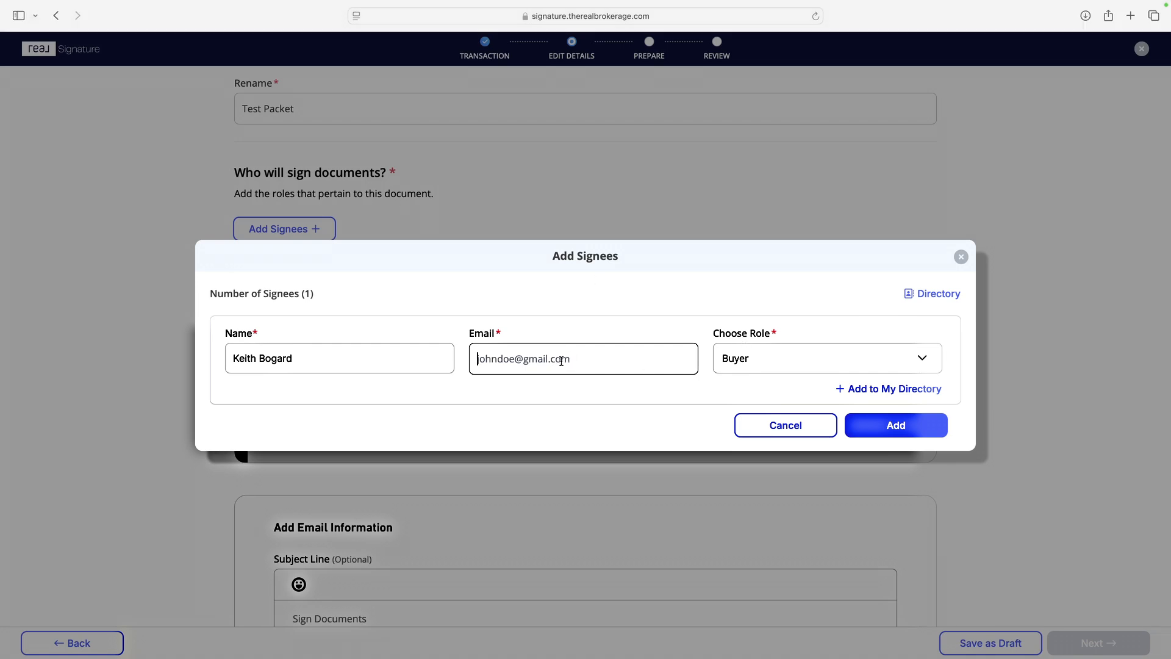
key(super+v)
click(605, 402)
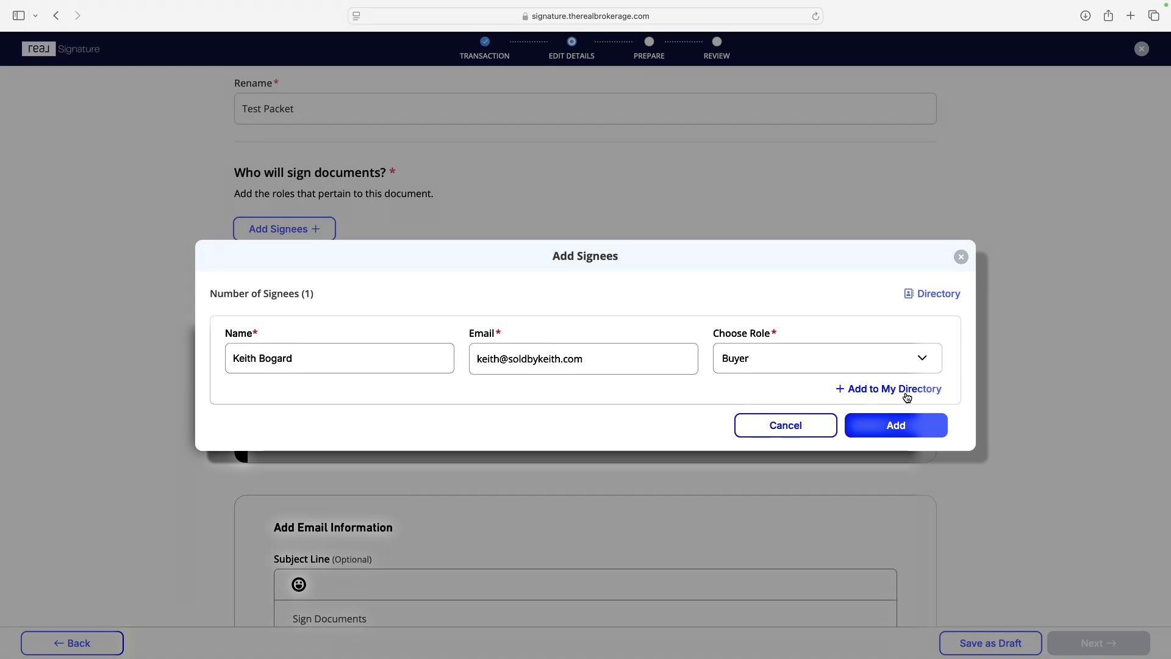
click(302, 361)
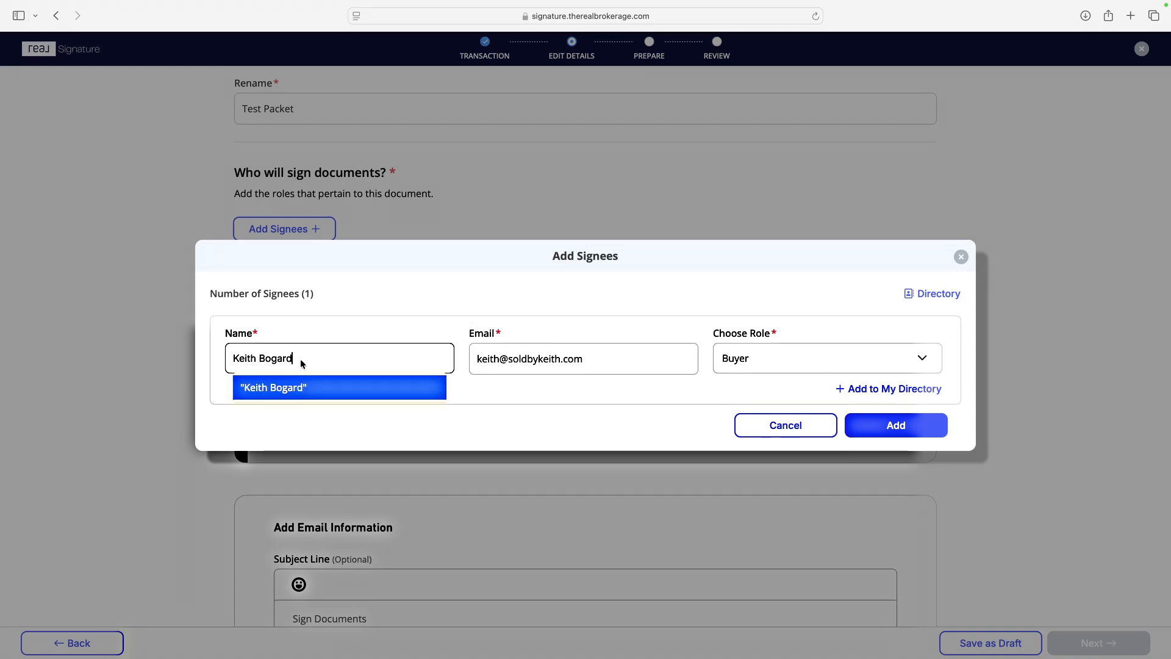
click(676, 393)
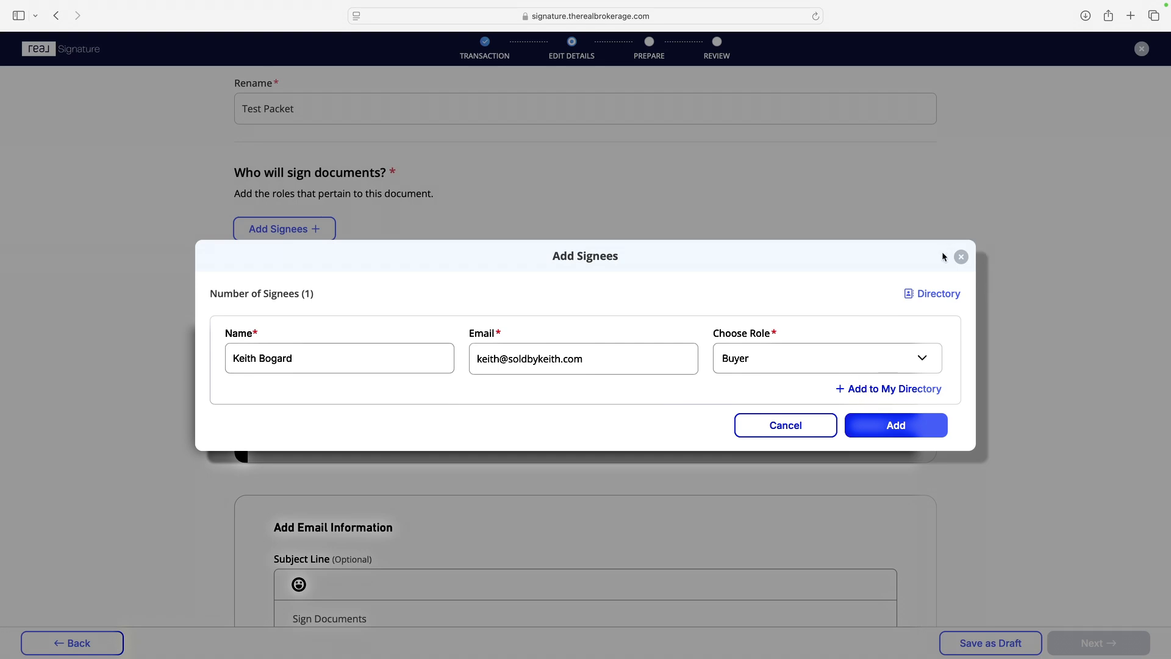
click(961, 257)
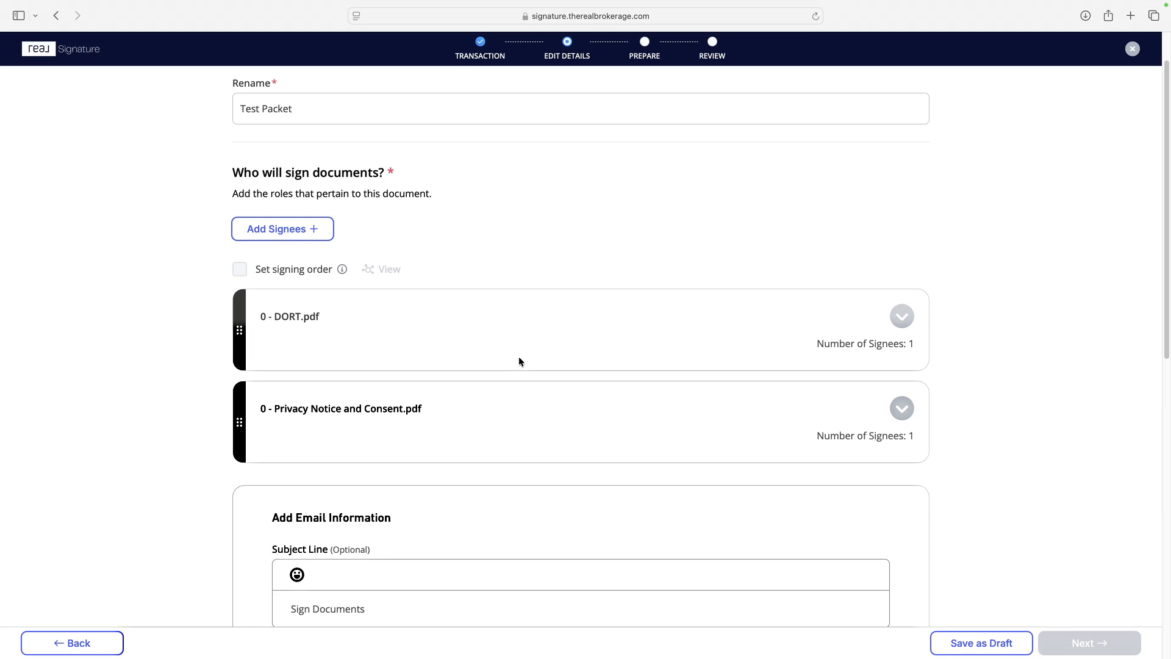
Step: Set the email subject line to "test email subject" and the email message to "body test"
scroll(463, 362, down, 1)
scroll(462, 361, down, 5)
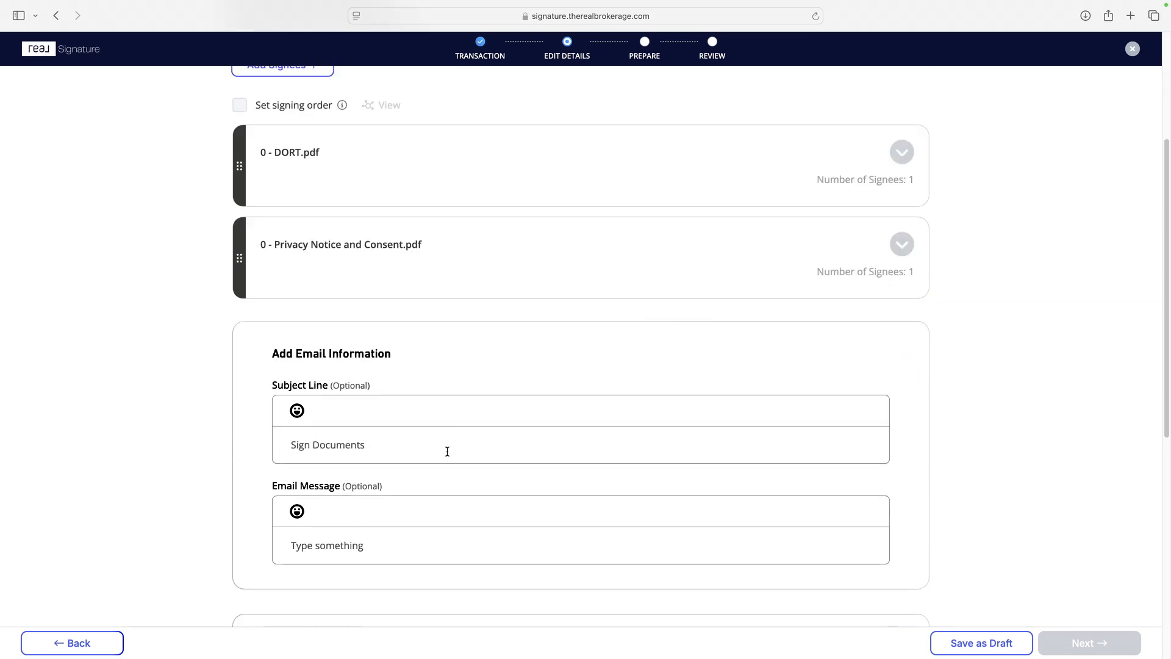
click(373, 450)
text(test email subject)
click(338, 543)
text(body test)
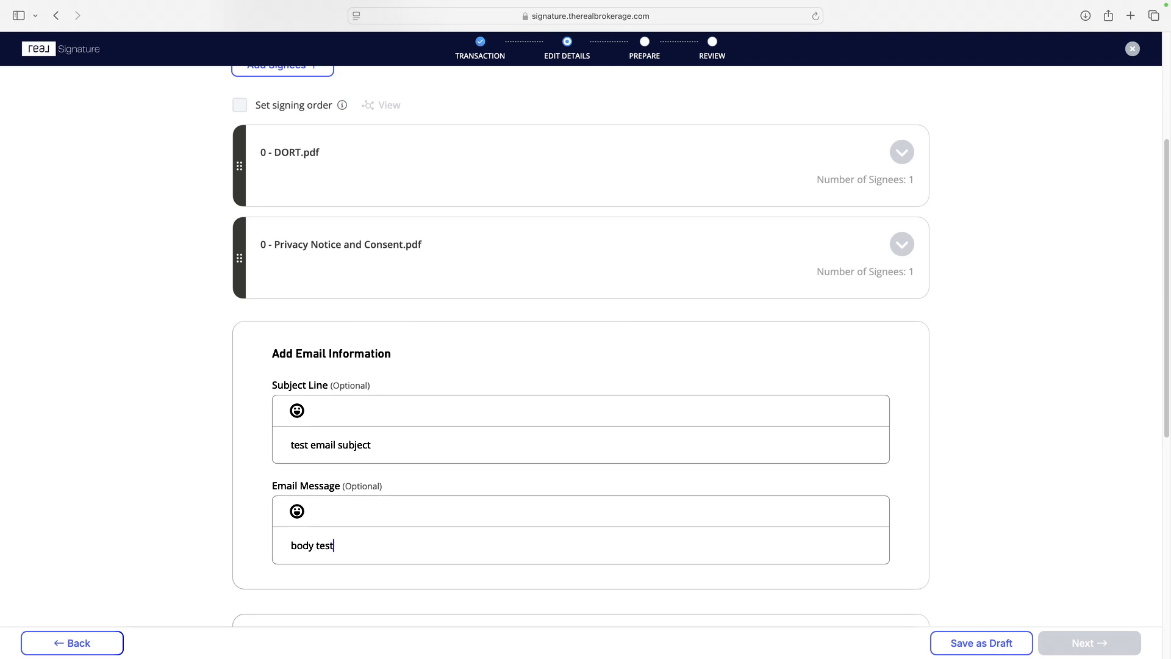
Step: Examine the sender's name and email fields and the optional CC recipient fields in the packet details
scroll(596, 465, down, 3)
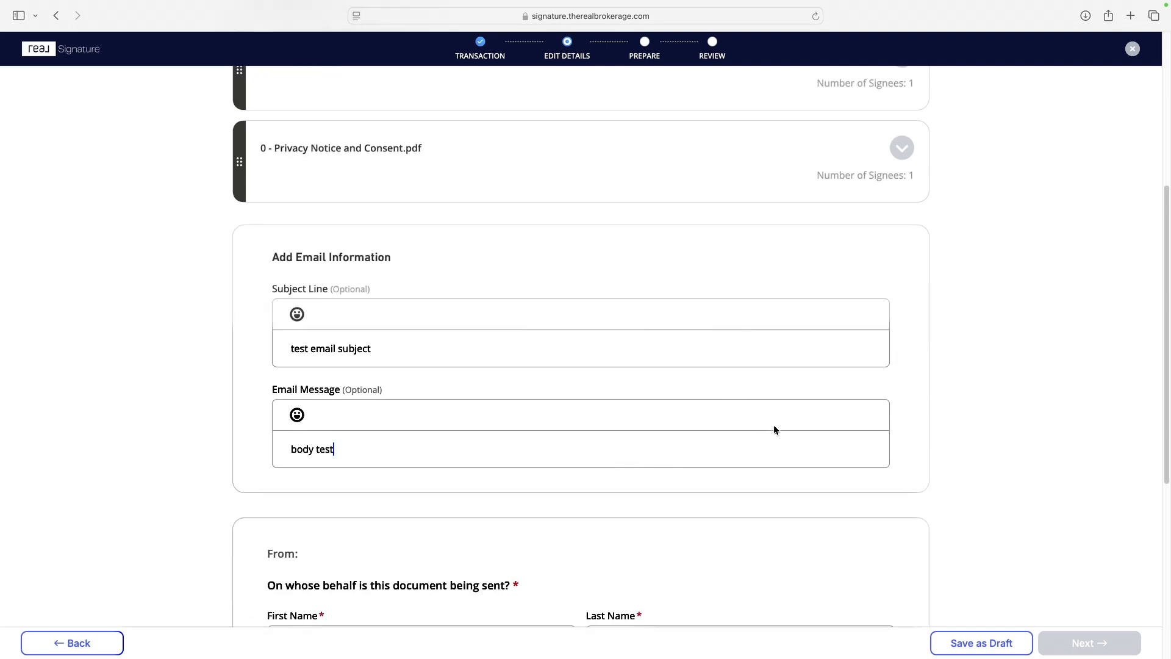
scroll(775, 430, down, 8)
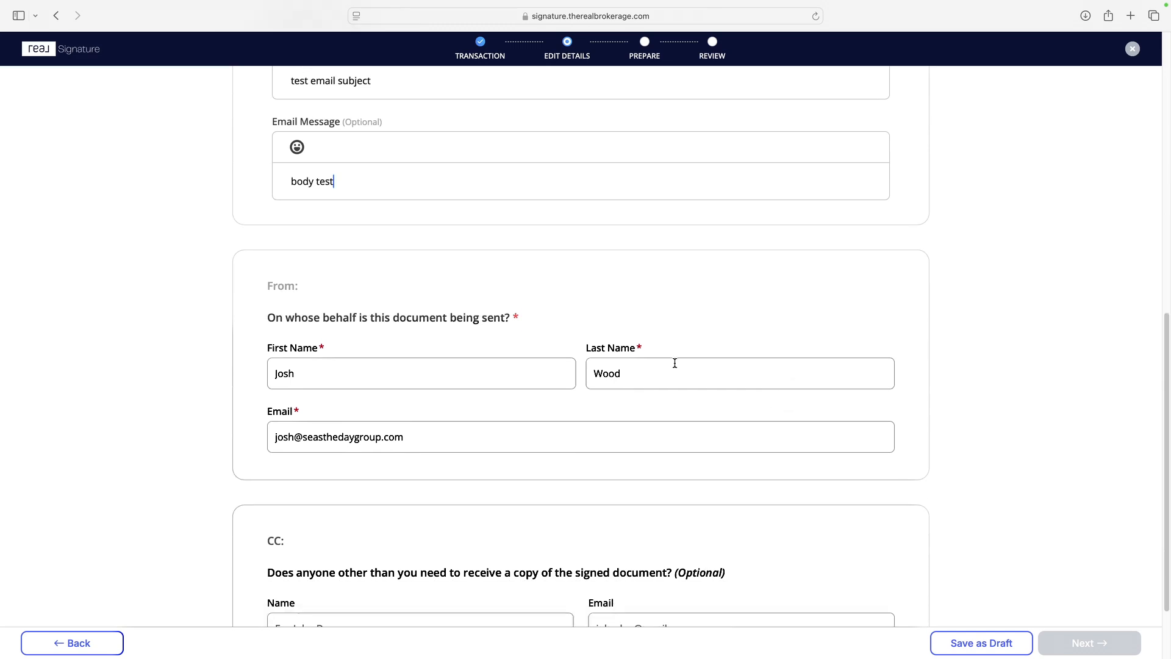
click(329, 373)
click(594, 379)
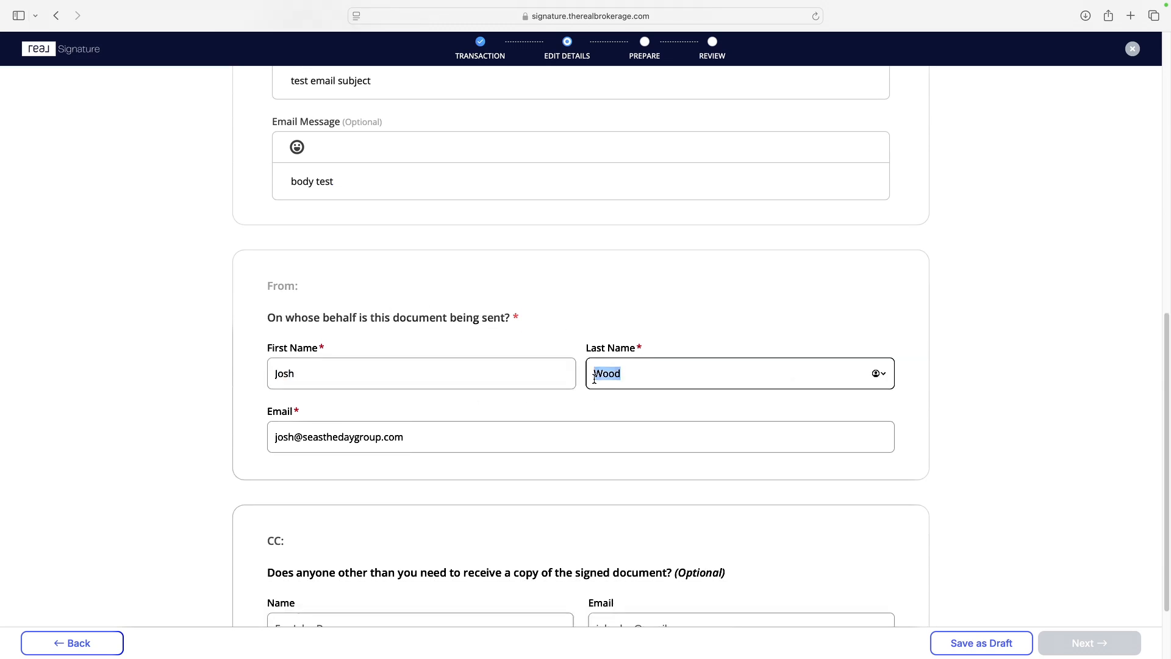
click(373, 377)
scroll(378, 378, down, 2)
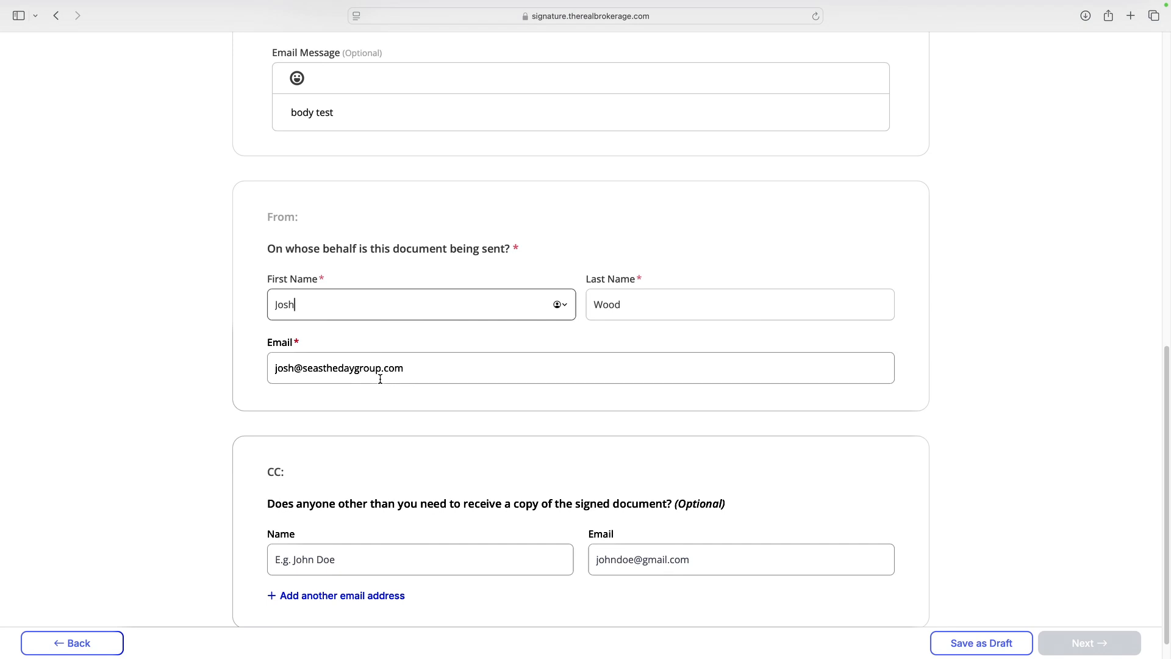
click(452, 552)
click(651, 562)
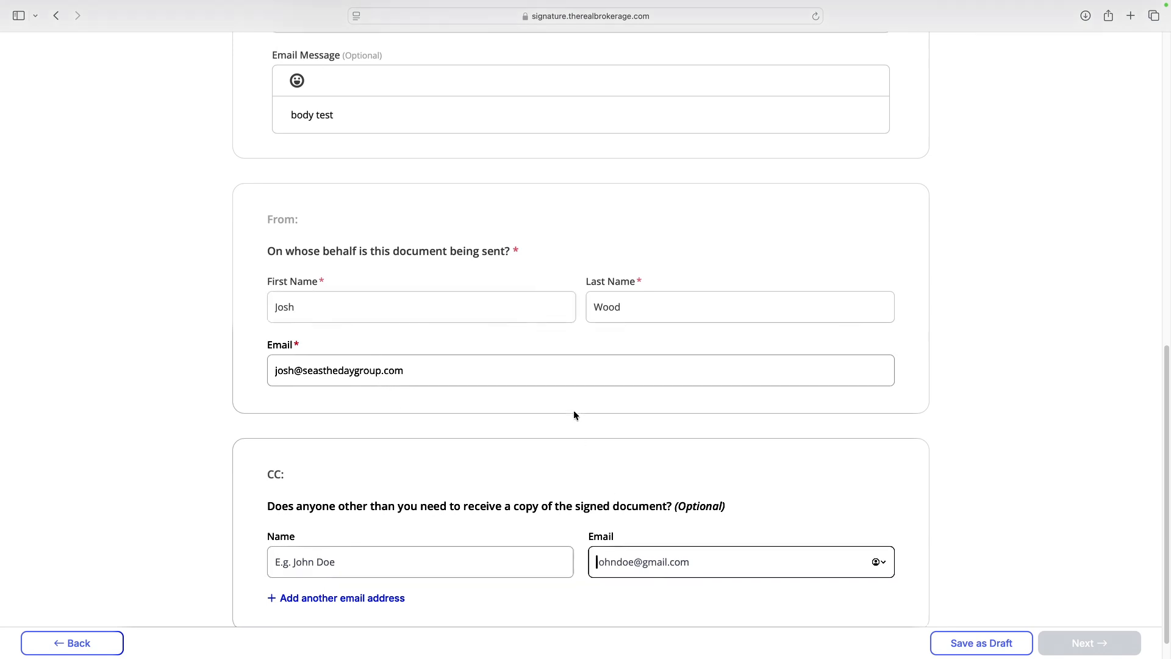
Step: Add a signee with the Buyer role to the packet, entering the buyer's full name and email address
scroll(574, 415, up, 10)
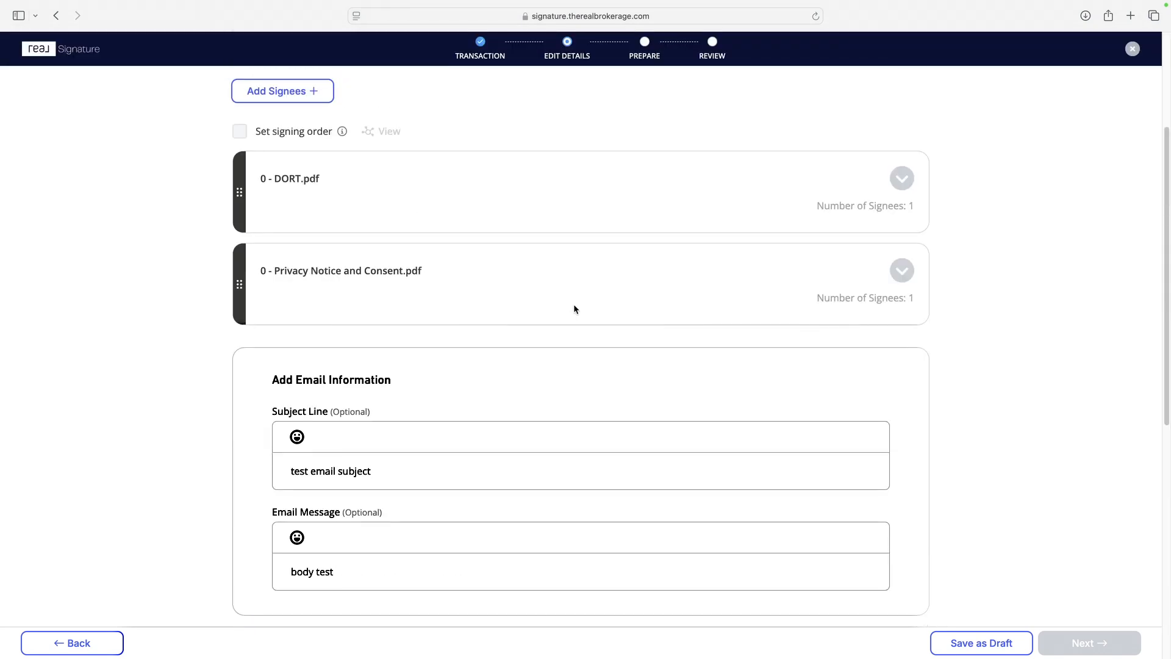
scroll(580, 408, down, 10)
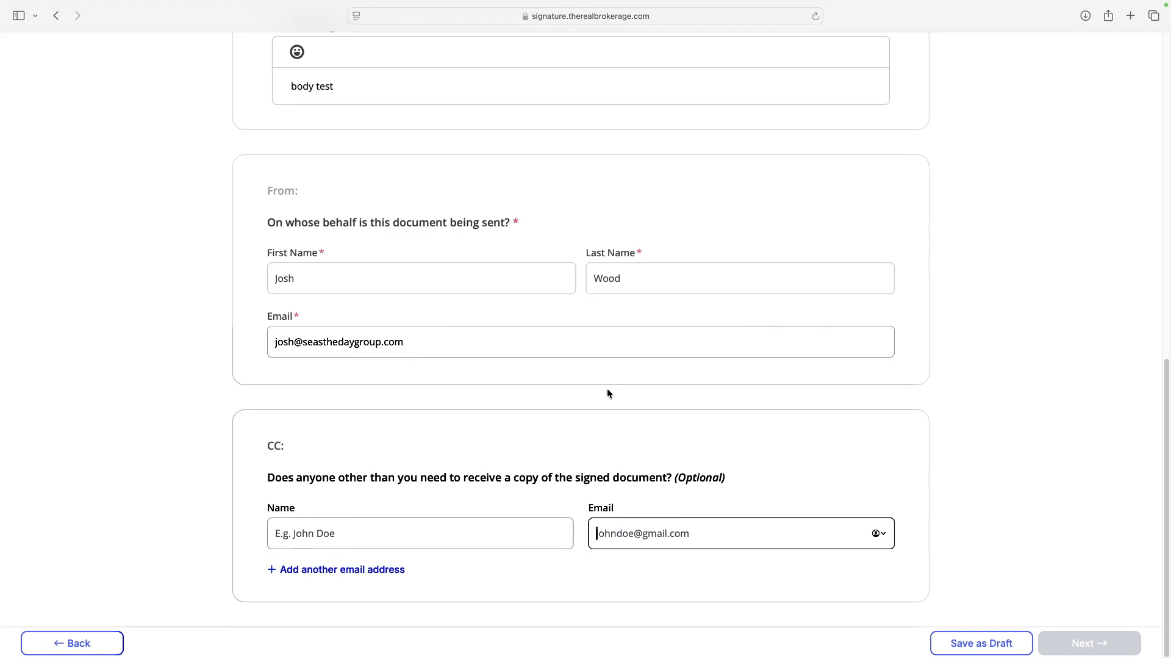
scroll(595, 408, up, 12)
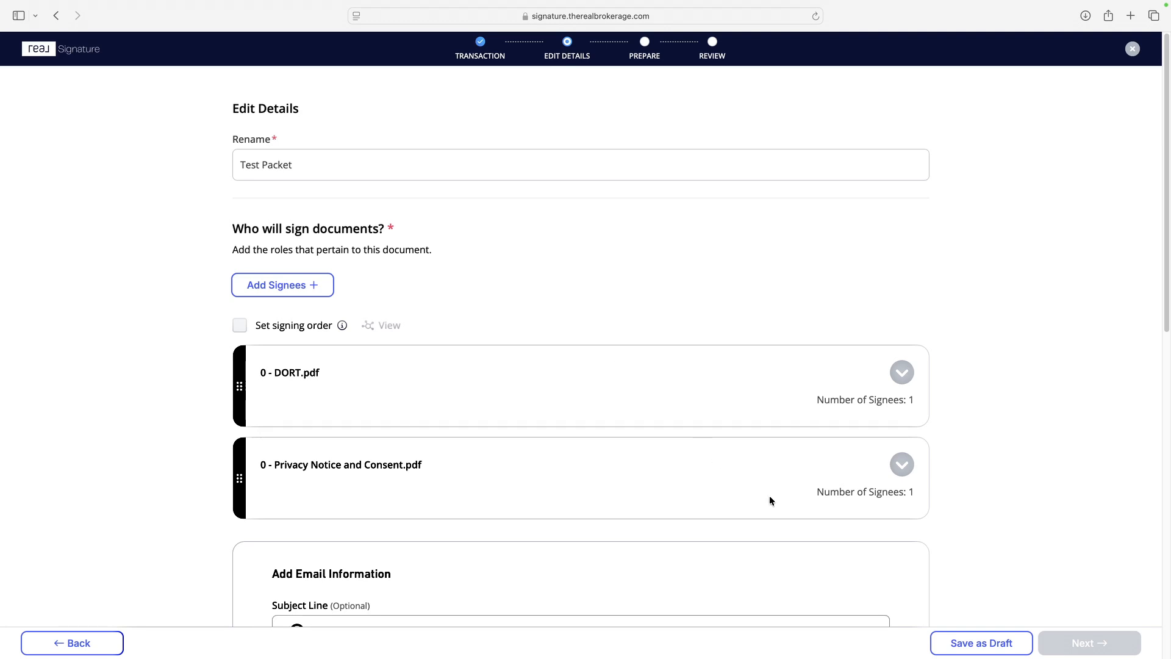
scroll(470, 491, down, 3)
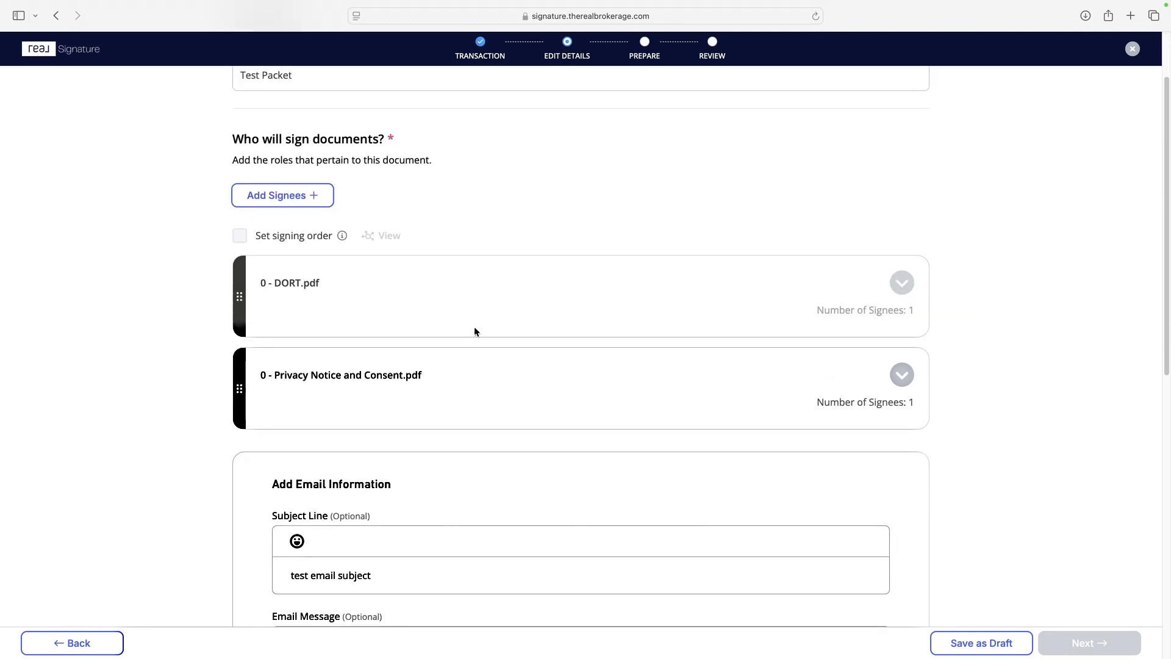
scroll(750, 421, down, 1)
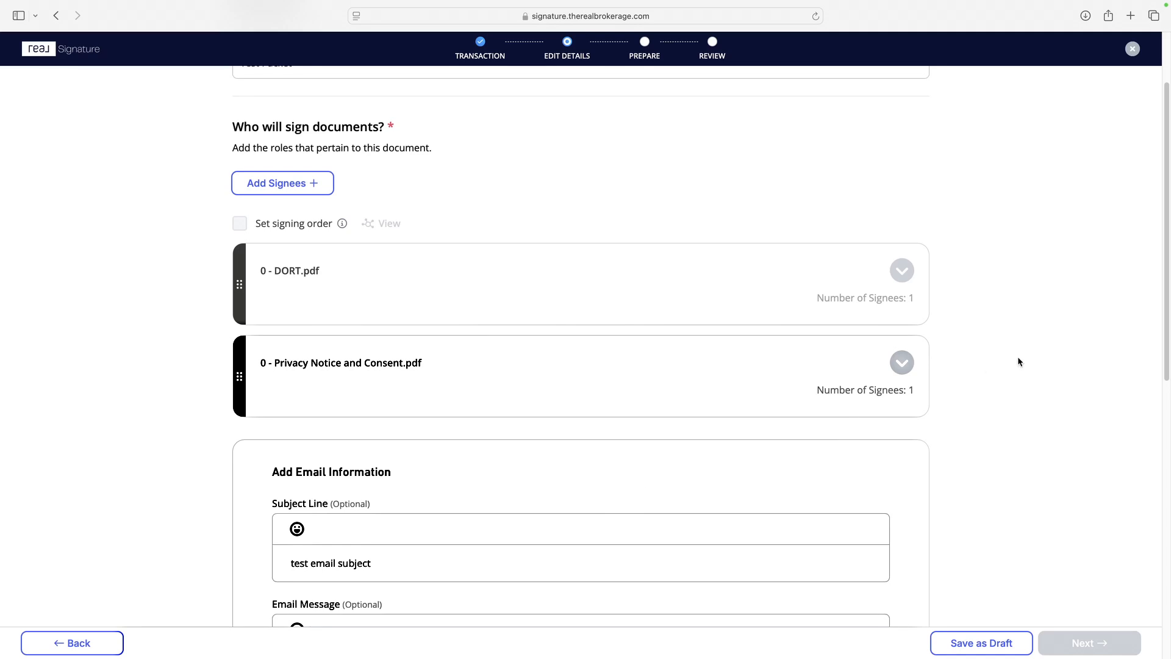
click(284, 184)
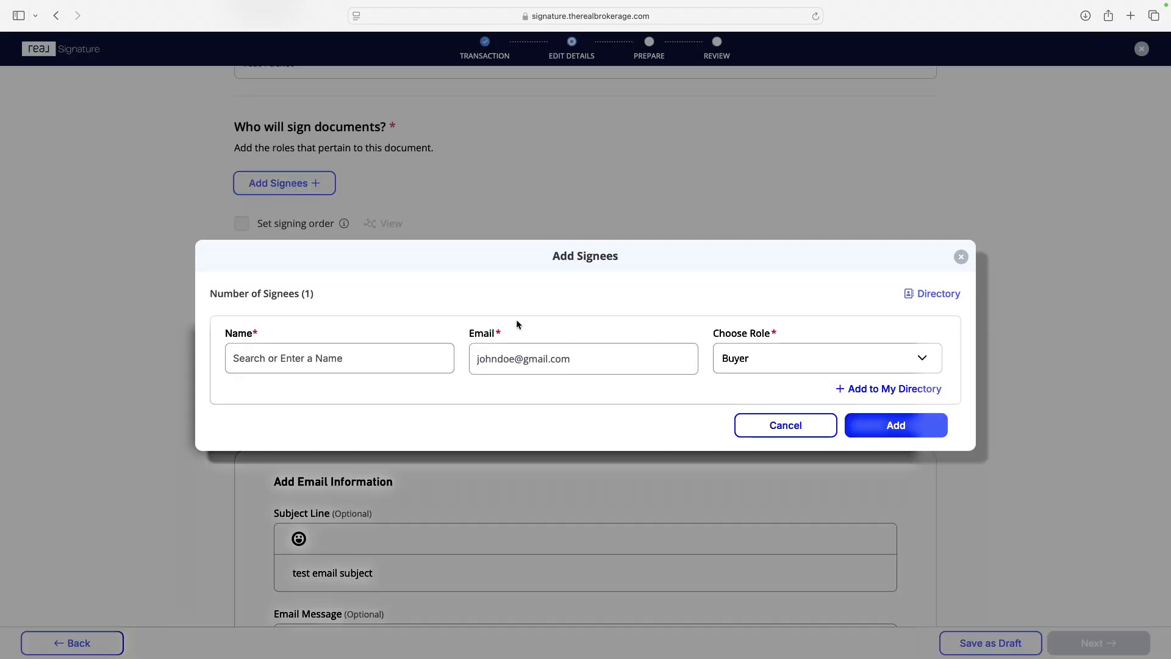
click(331, 359)
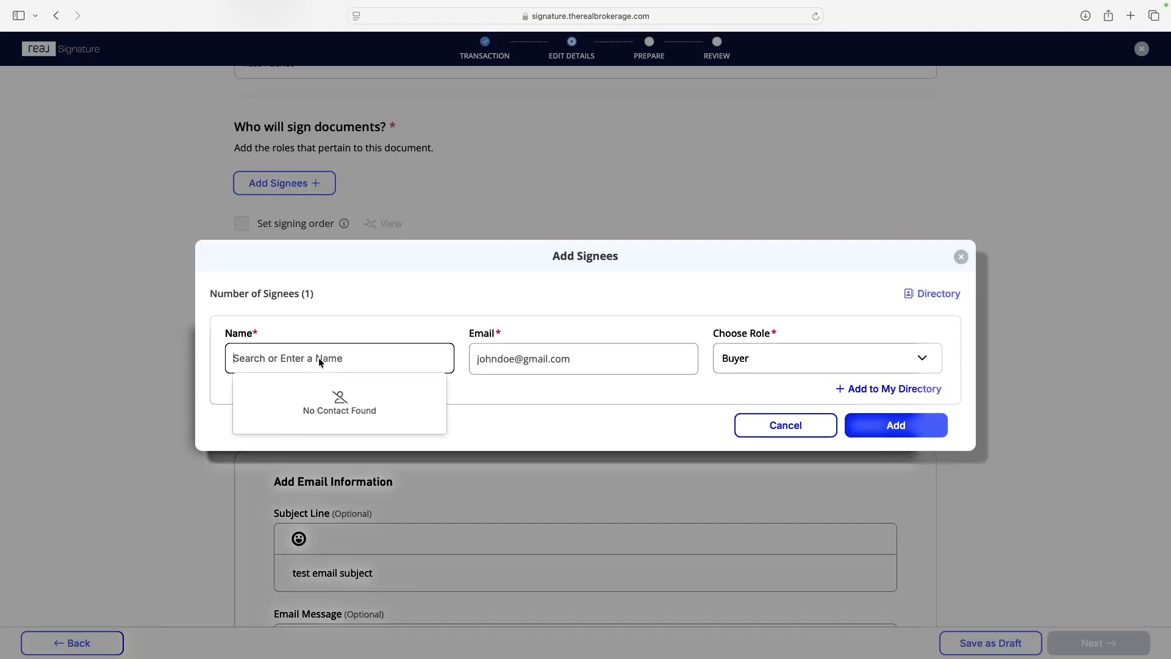
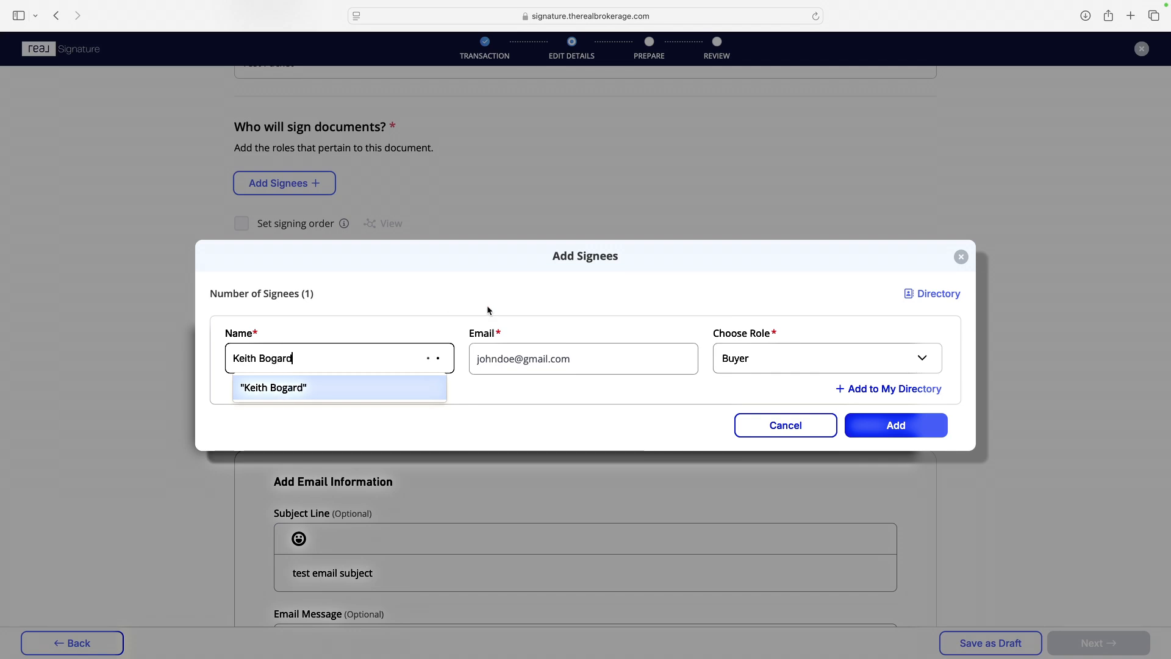
click(537, 358)
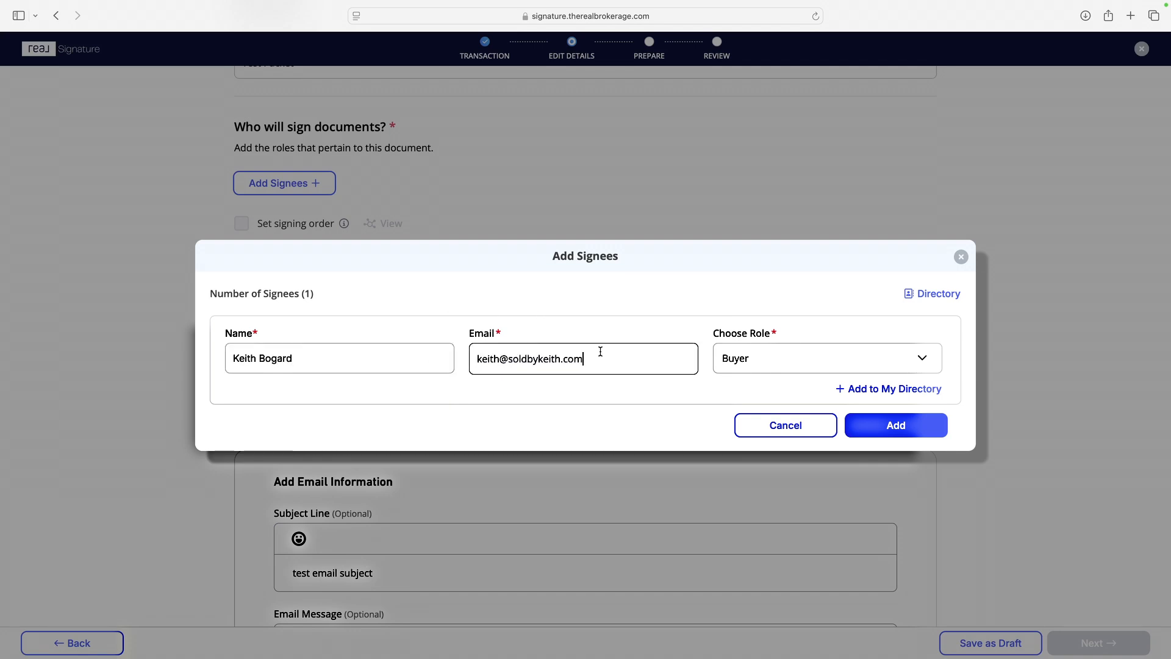
click(894, 424)
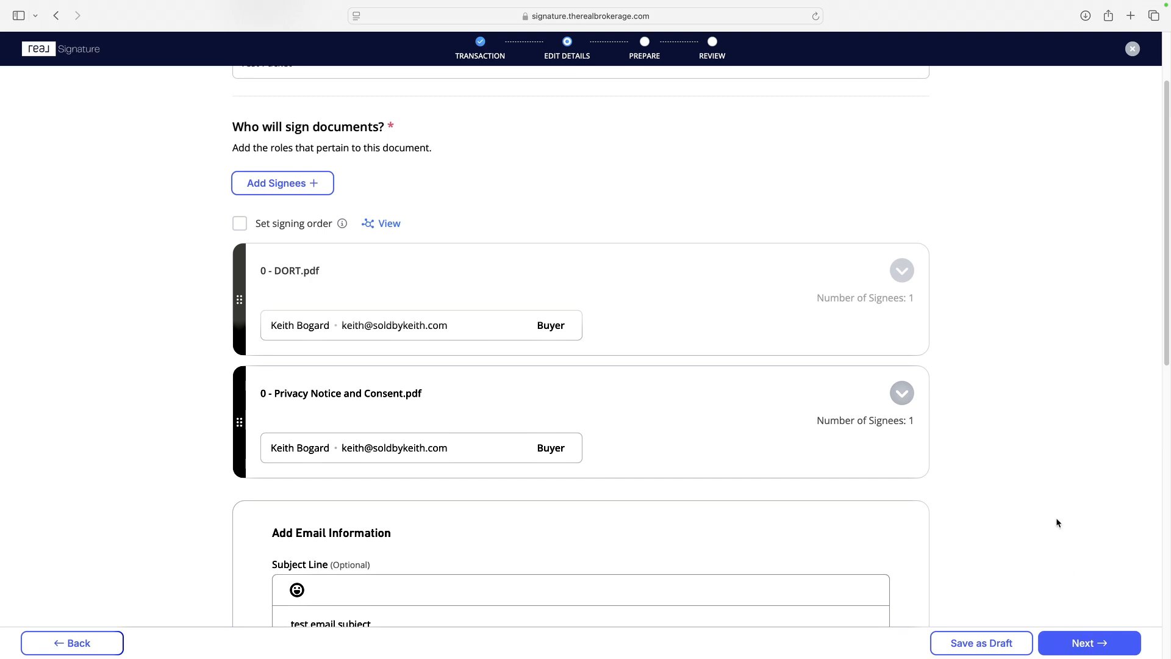
Step: Continue to preparing 0 - DORT.pdf and assign the fields to the sending agent at page 2's disclosure details
scroll(1057, 523, down, 1)
click(1069, 644)
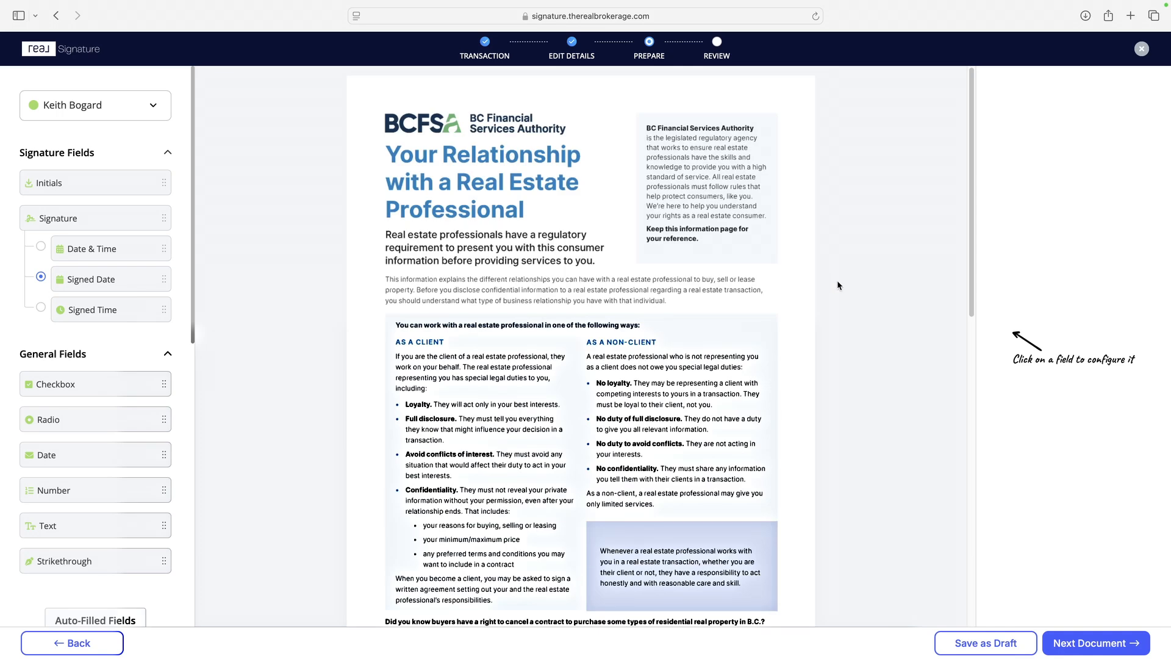
scroll(839, 298, down, 10)
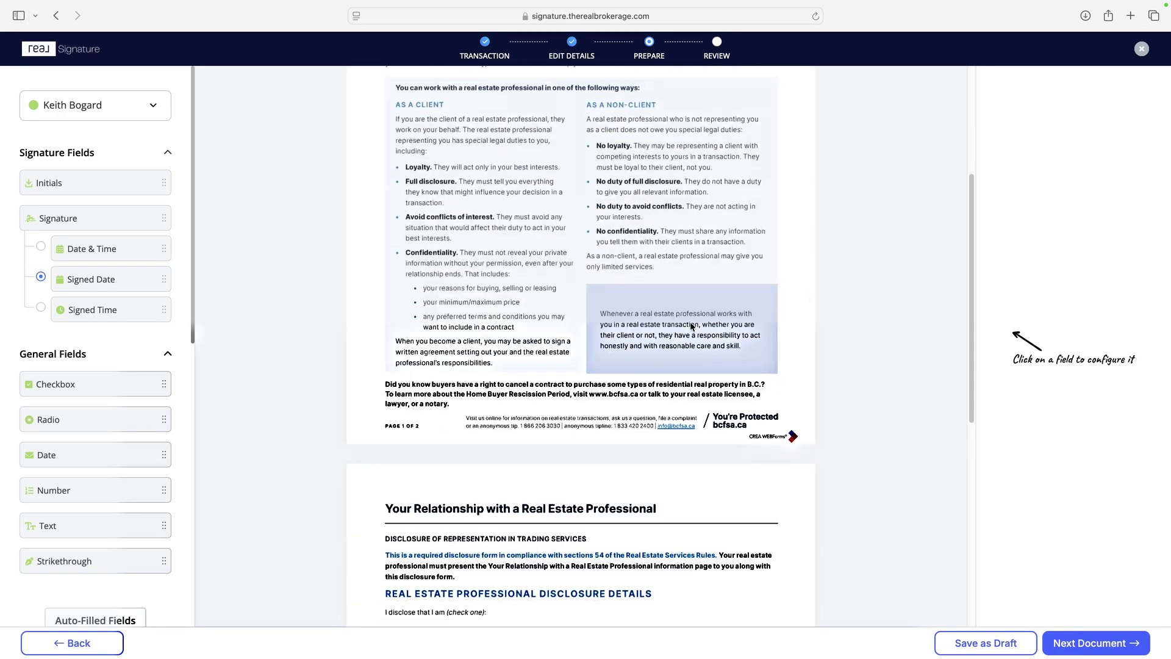
scroll(680, 327, down, 4)
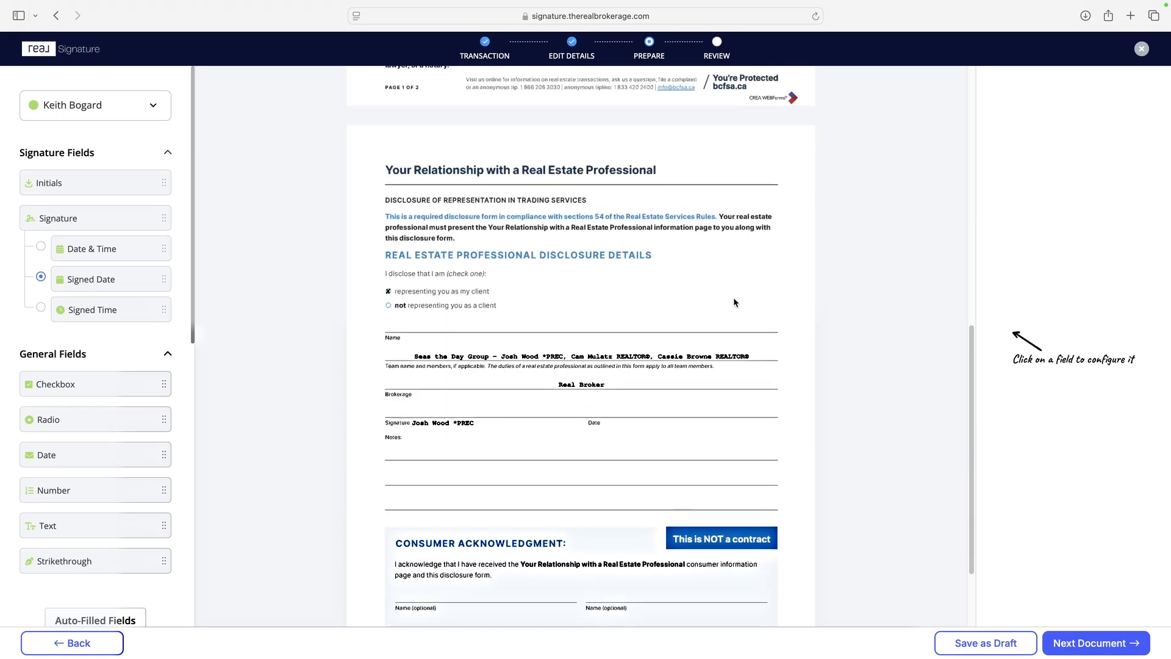
scroll(708, 309, down, 2)
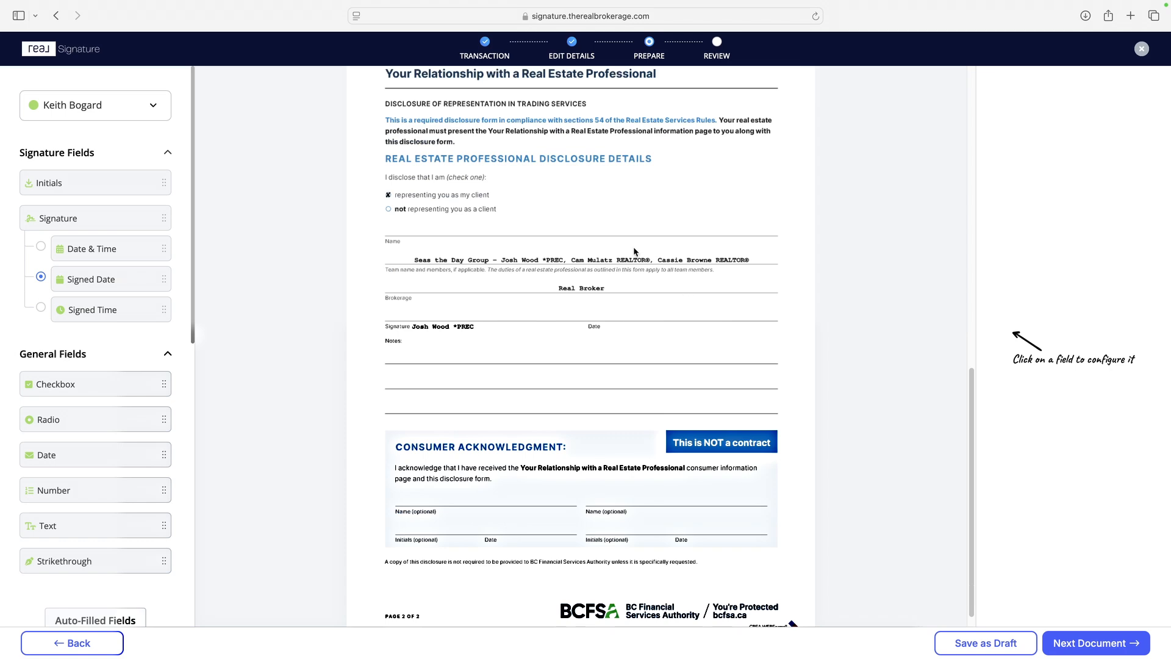
click(89, 111)
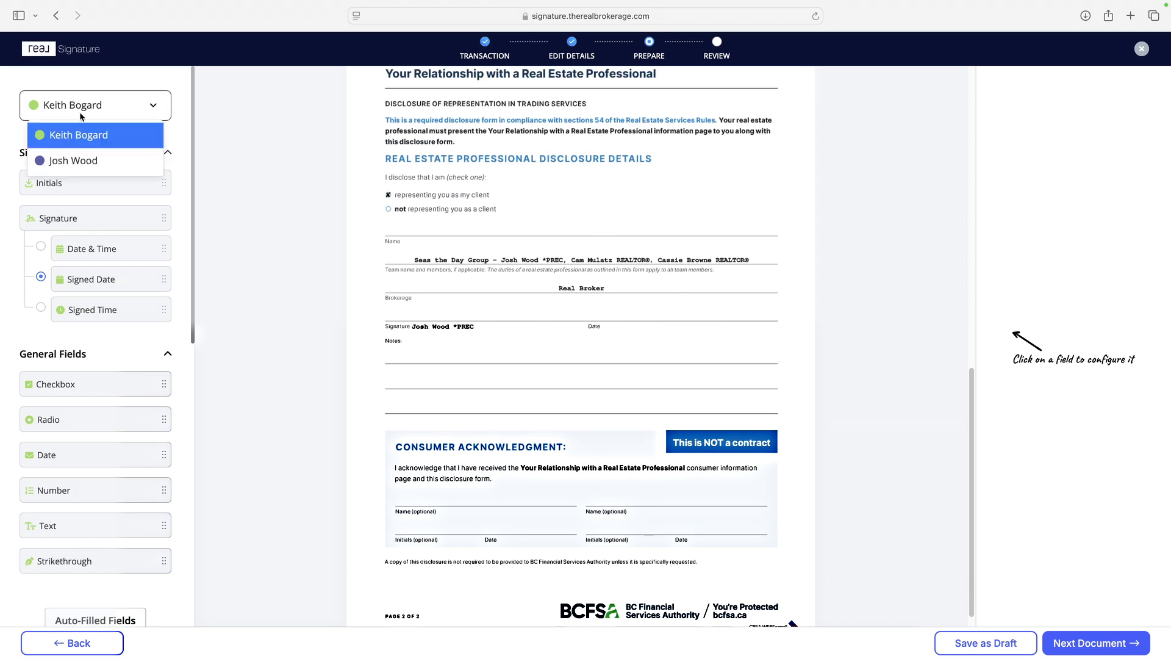
click(74, 162)
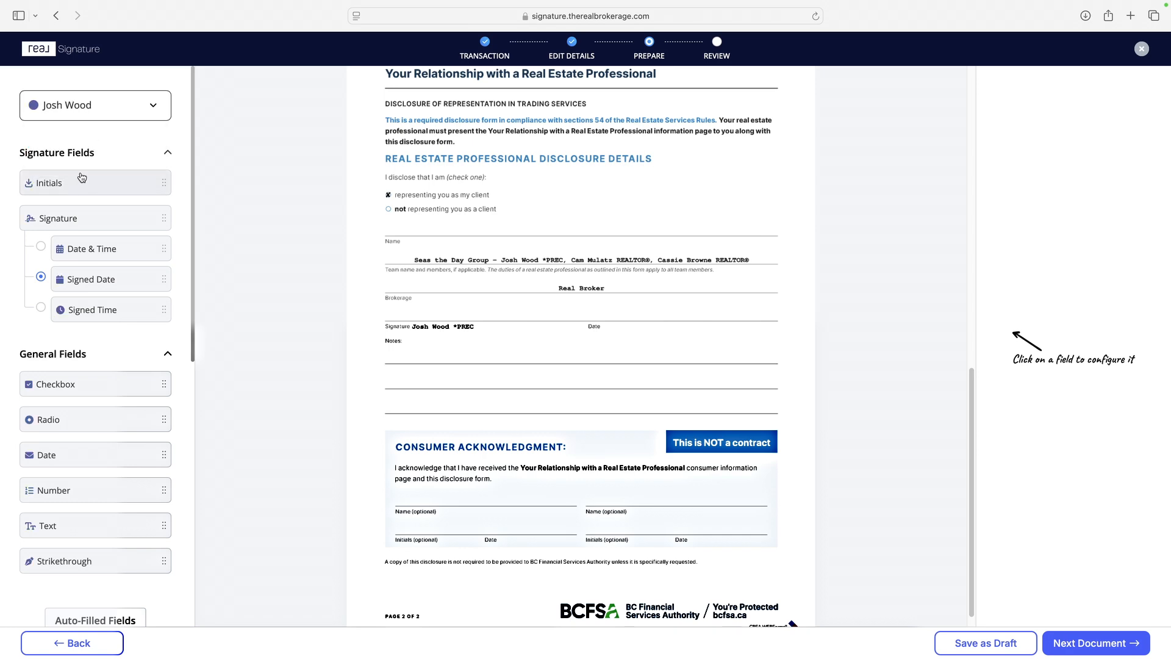
mouse_move(67, 218)
mouse_down()
mouse_move(402, 267)
mouse_move(397, 309)
mouse_up()
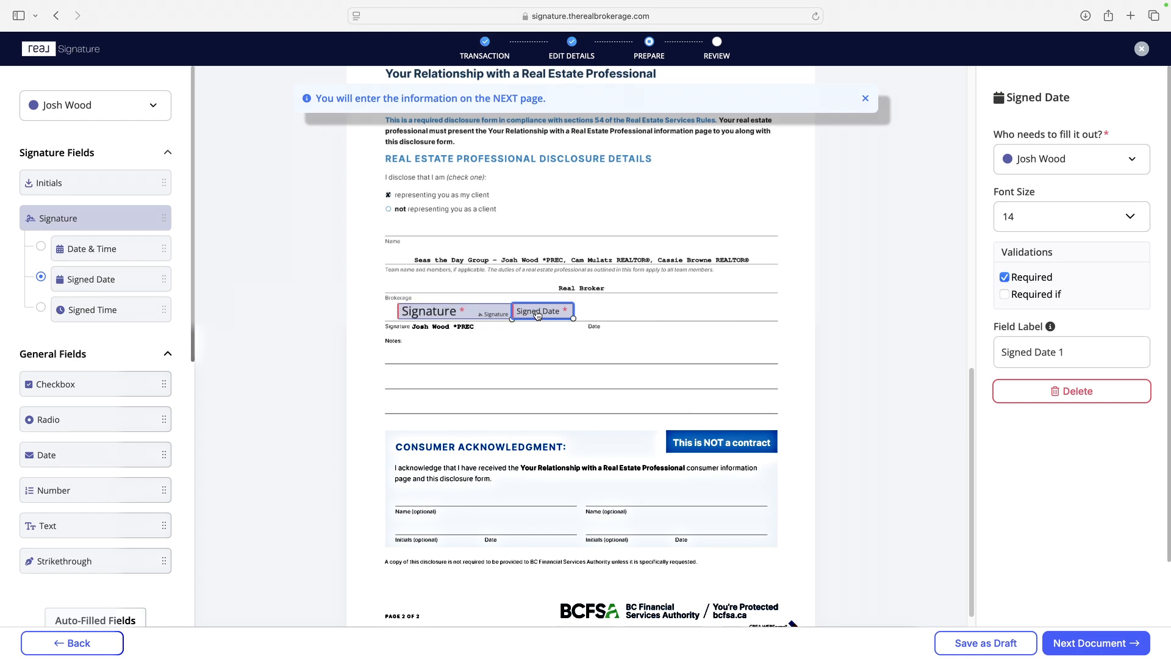
drag(537, 314, 615, 311)
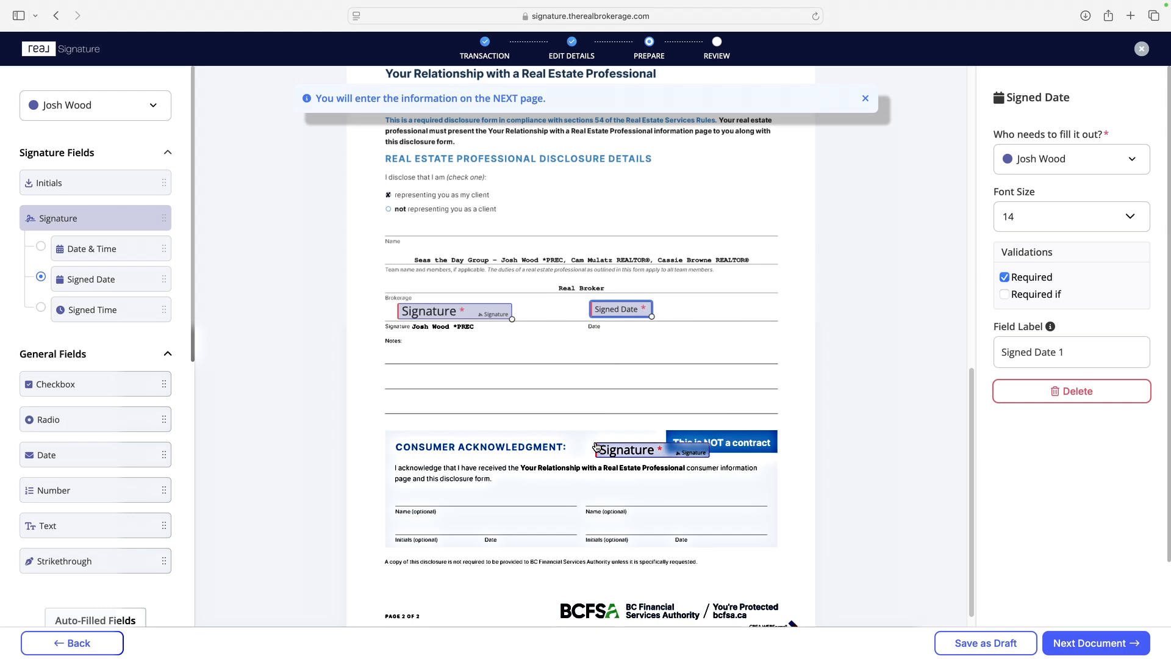
key(Delete)
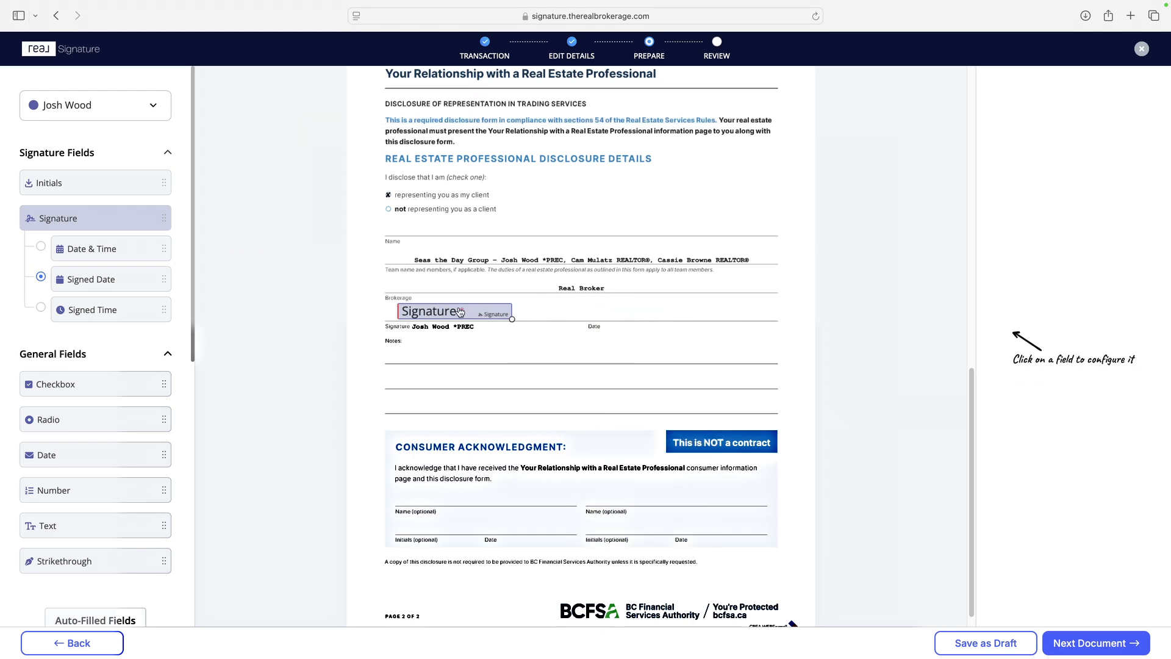
mouse_move(460, 311)
mouse_down()
mouse_move(498, 303)
mouse_move(475, 315)
mouse_up()
click(501, 354)
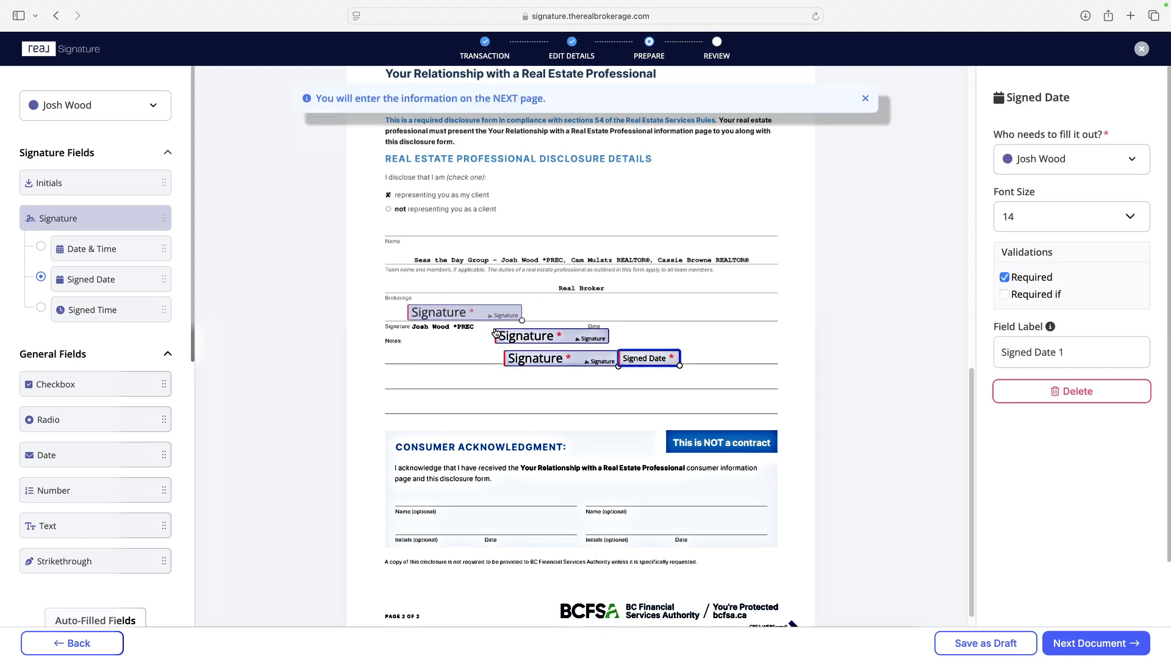
key(Delete)
click(604, 364)
key(Delete)
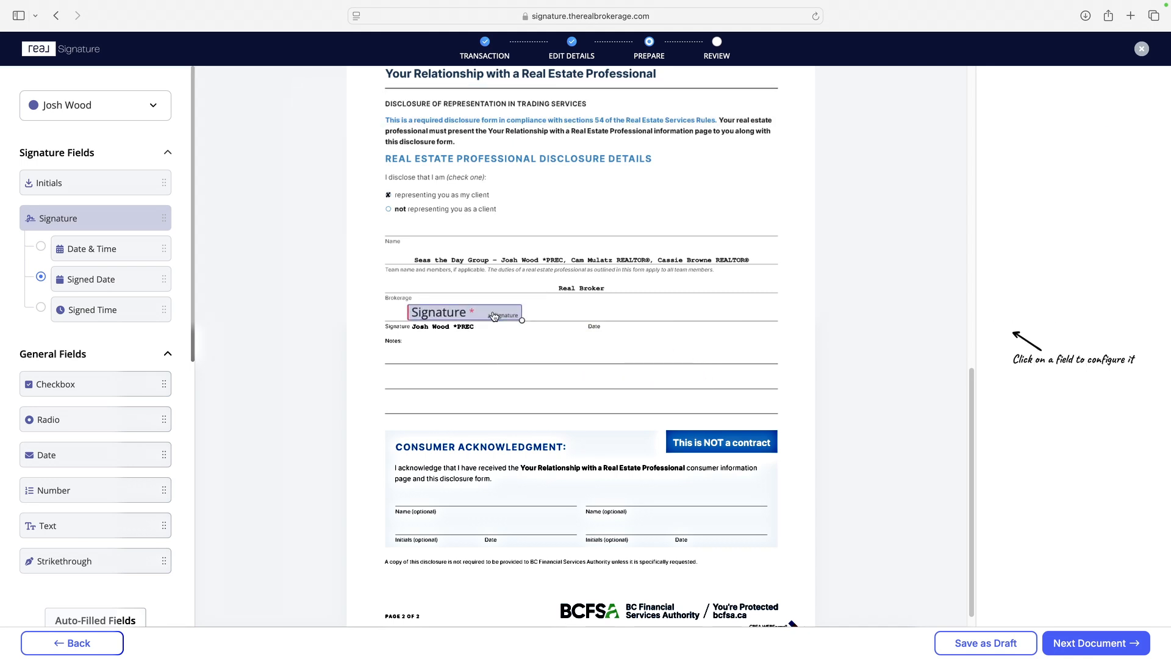
click(494, 316)
key(Delete)
Step: Place the agent's signature and signed date above the Signature and Date lines, and an Agent Name field on the Name line
click(430, 309)
drag(569, 313, 644, 303)
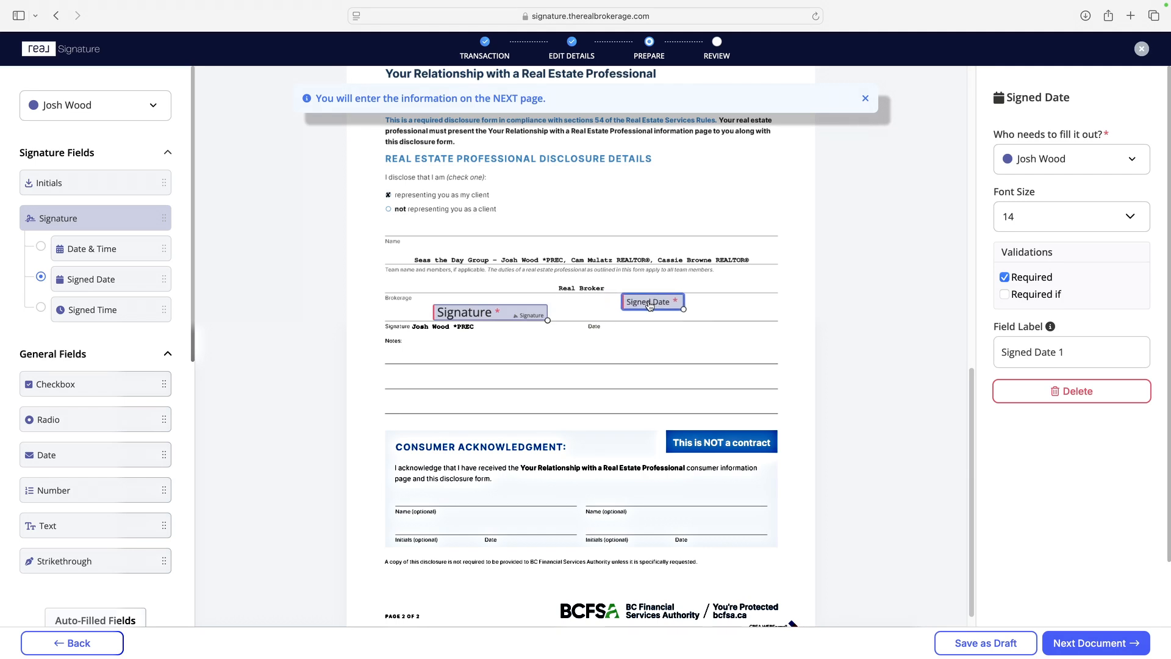
scroll(78, 450, down, 2)
scroll(80, 482, down, 6)
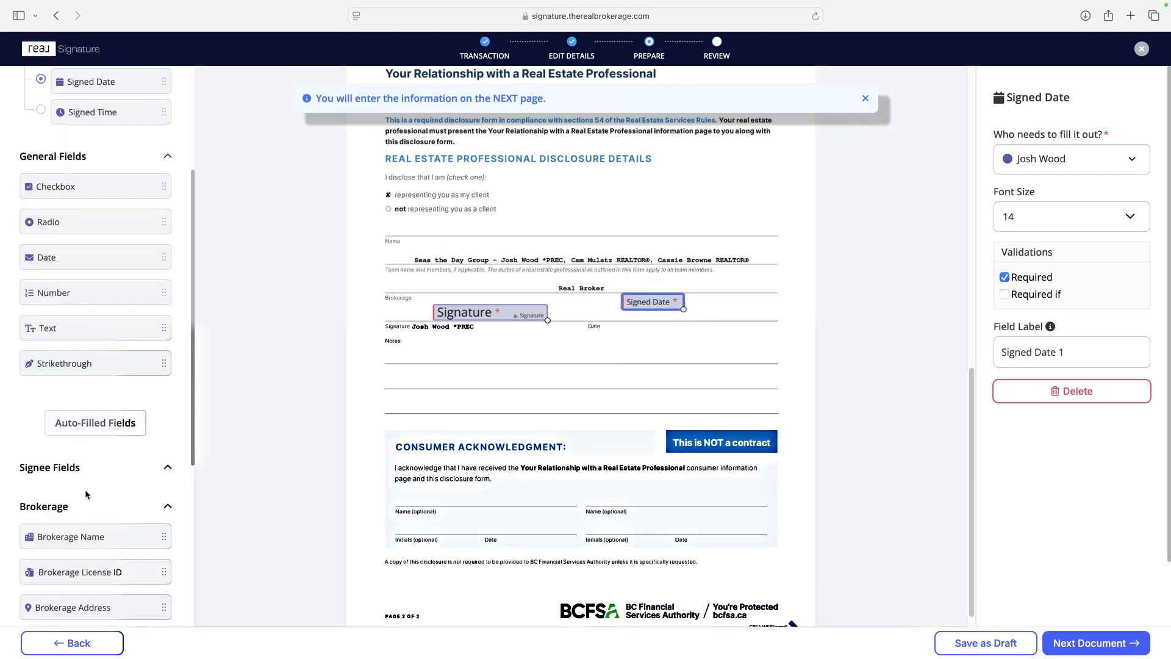
drag(79, 567, 421, 243)
mouse_move(514, 267)
mouse_down()
mouse_move(611, 386)
mouse_move(586, 419)
mouse_move(538, 343)
mouse_move(444, 321)
mouse_up()
Step: Add a text field for the agent under Notes and enlarge it to cover all three note lines
scroll(102, 210, up, 4)
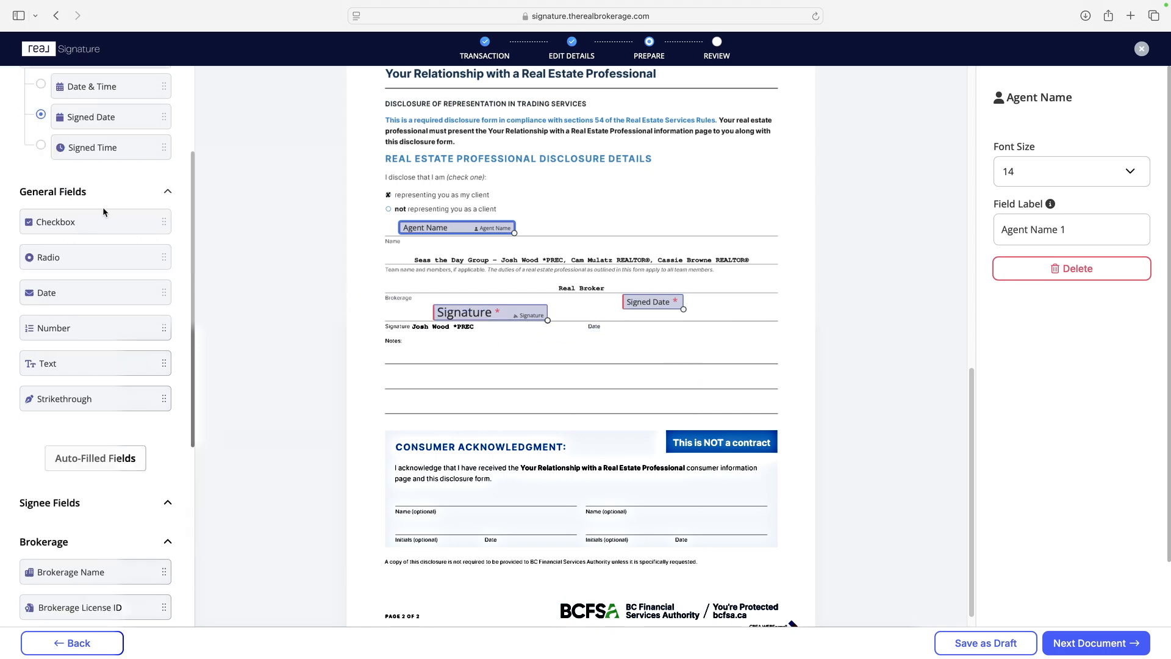
scroll(108, 227, up, 1)
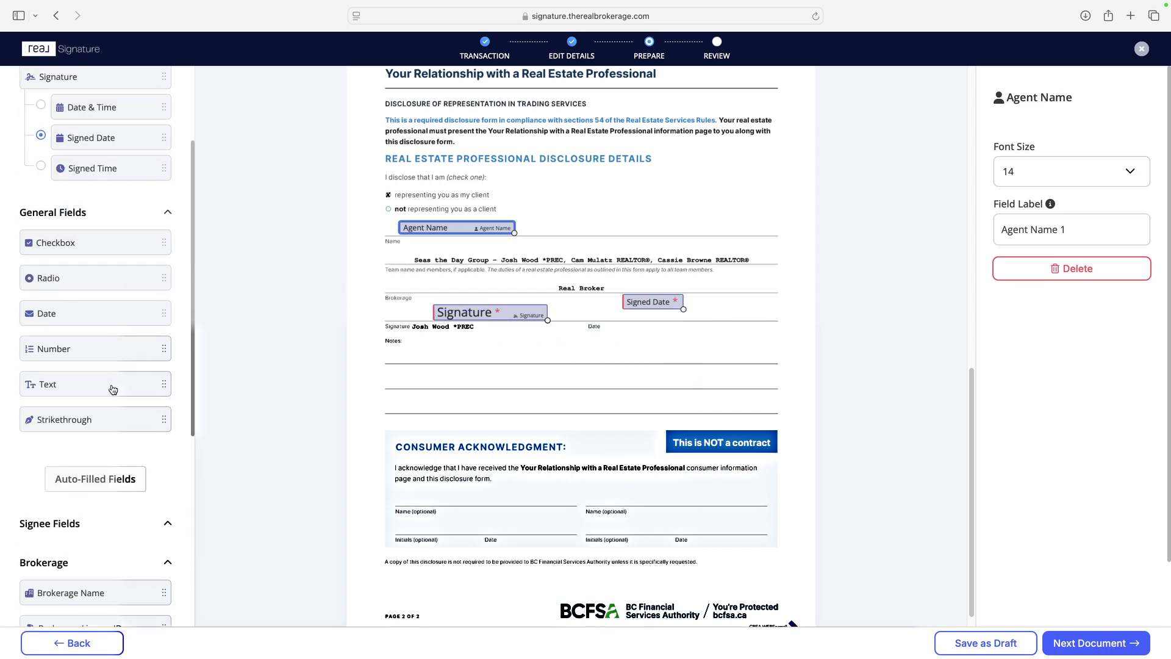
drag(82, 390, 408, 352)
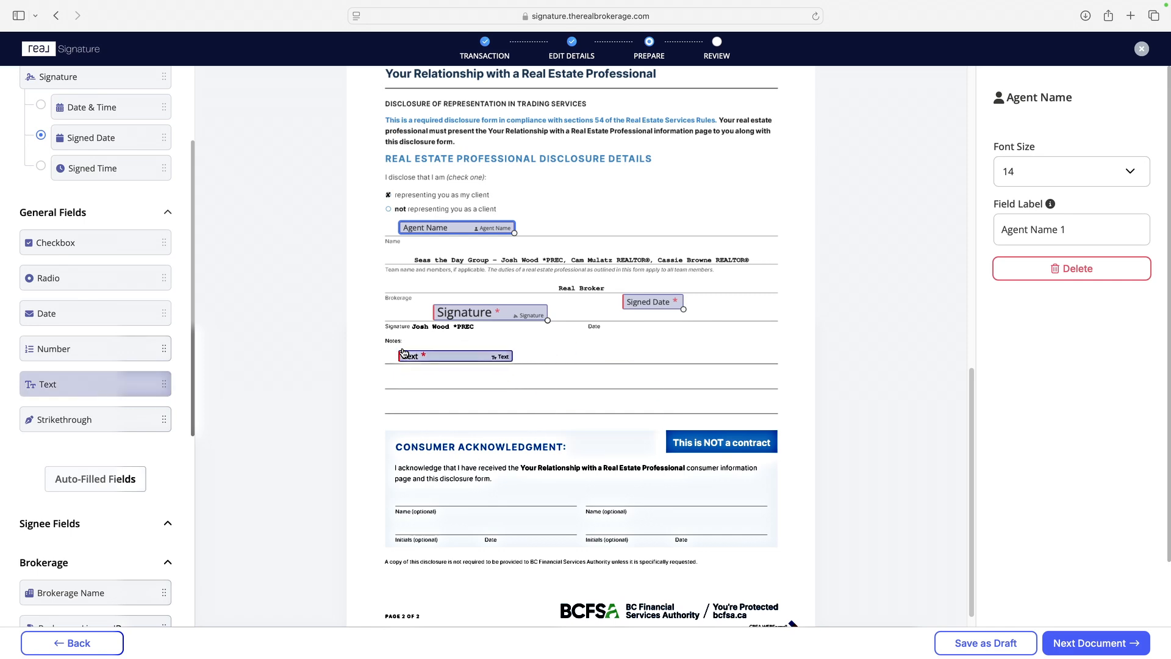
click(409, 352)
drag(523, 359, 772, 411)
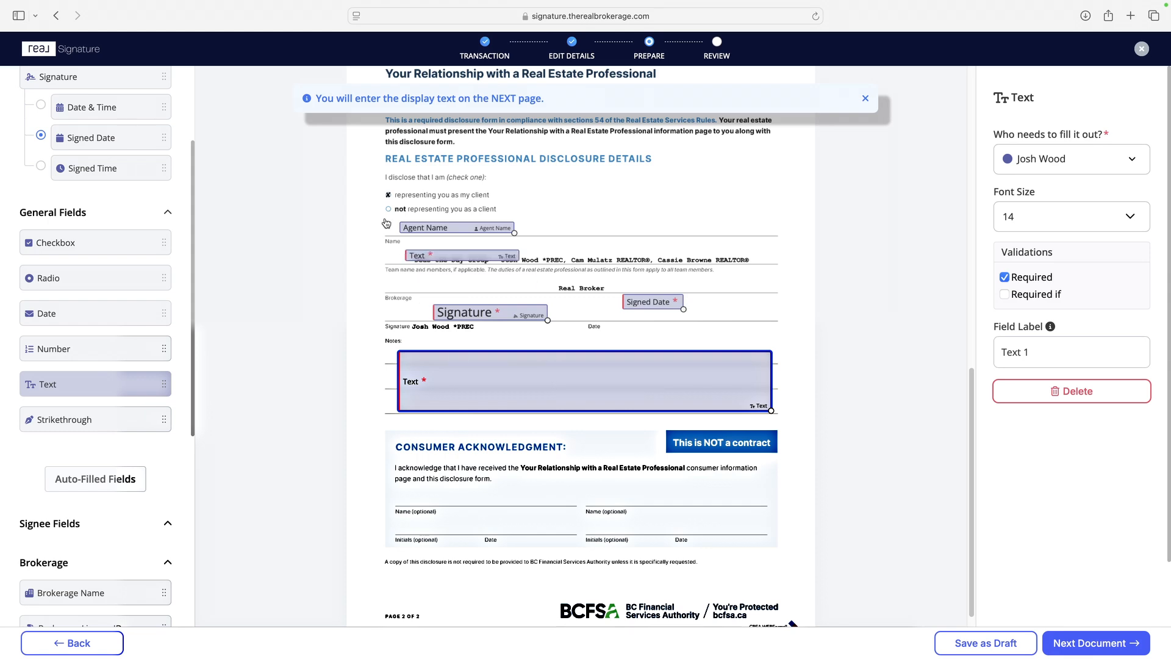
Step: Assign fields to the buyer and place Initials, Date and Signee Name on the first set of Consumer Acknowledgment lines
scroll(151, 227, up, 5)
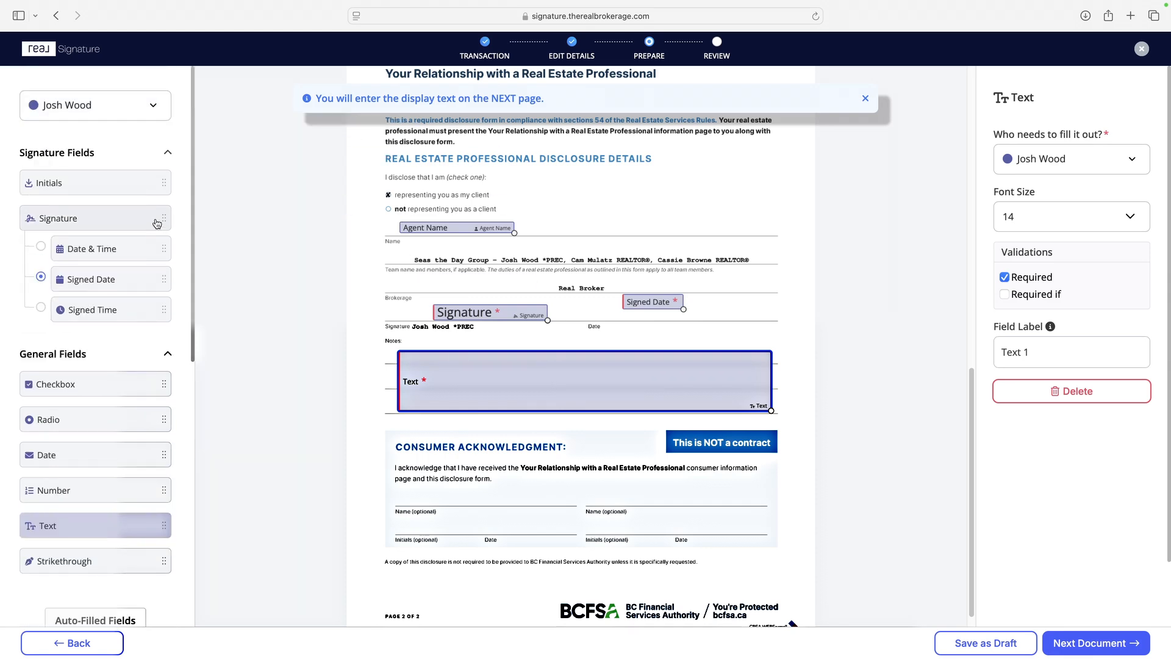
click(104, 111)
click(114, 133)
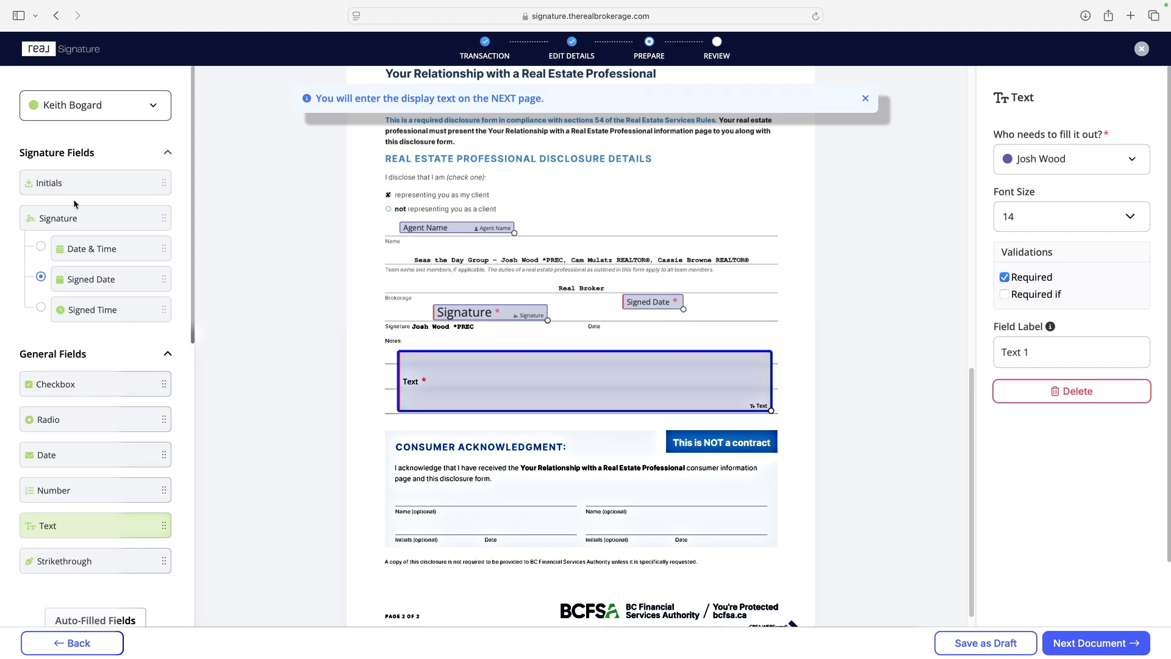
drag(61, 183, 395, 523)
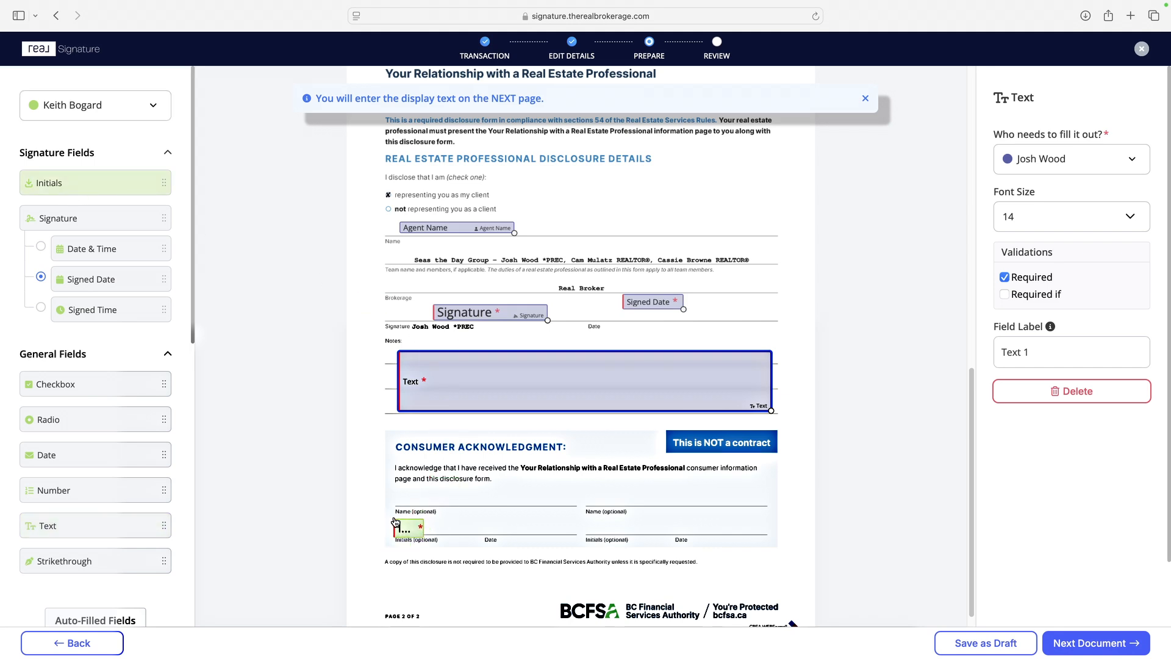
drag(89, 452, 467, 528)
scroll(98, 470, down, 5)
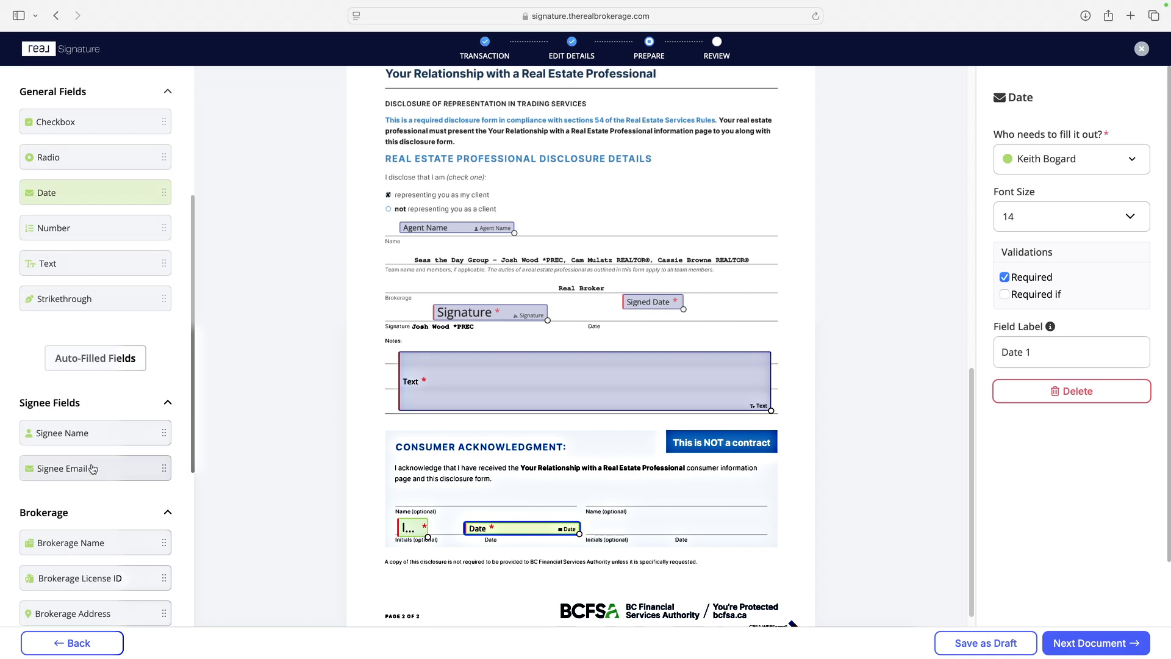
drag(78, 435, 430, 499)
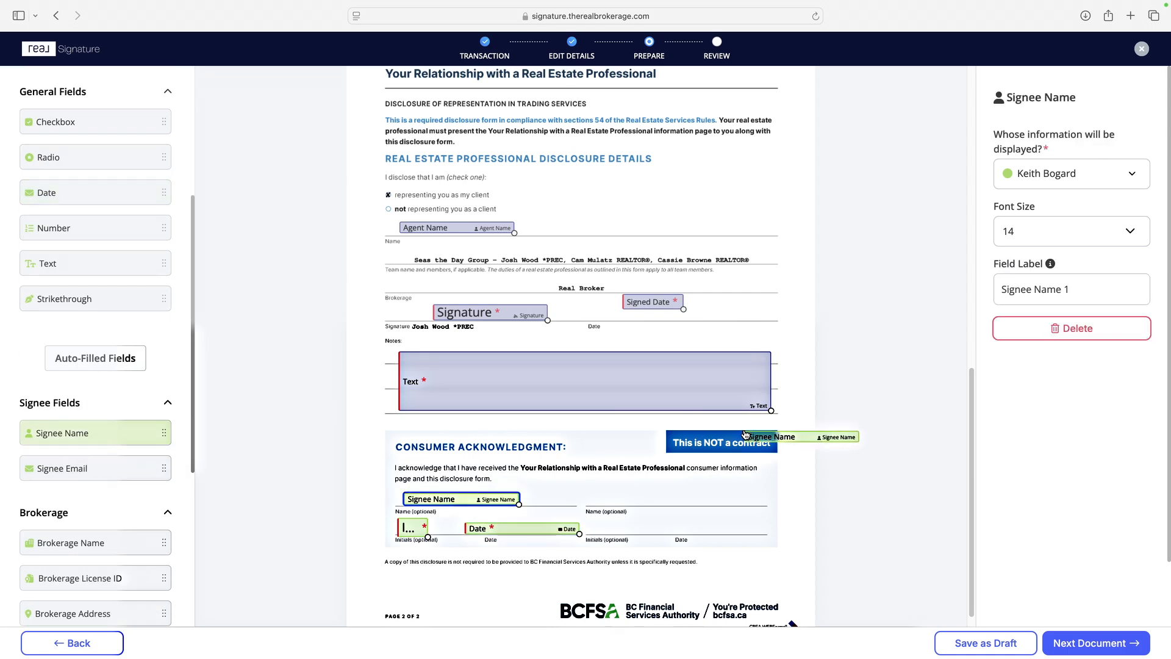
Step: Continue to the Privacy Notice and Consent document and place two buyer initials fields near page 1's "To whom may my personal information be disclosed?" heading
scroll(721, 425, down, 1)
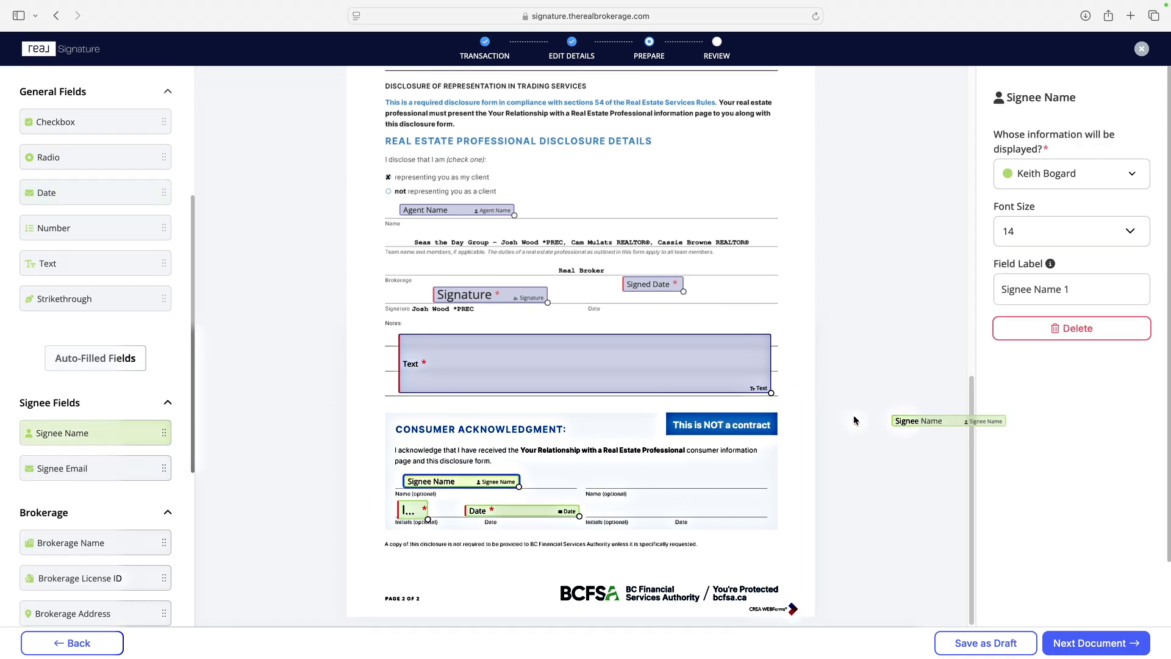
click(1090, 643)
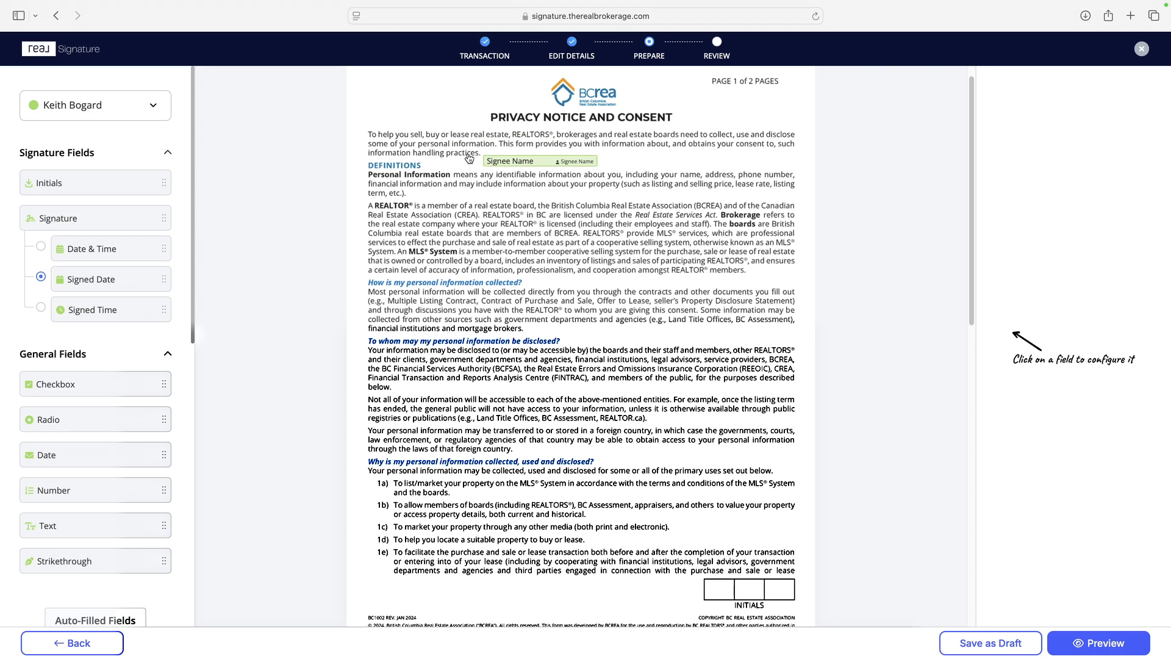
click(116, 182)
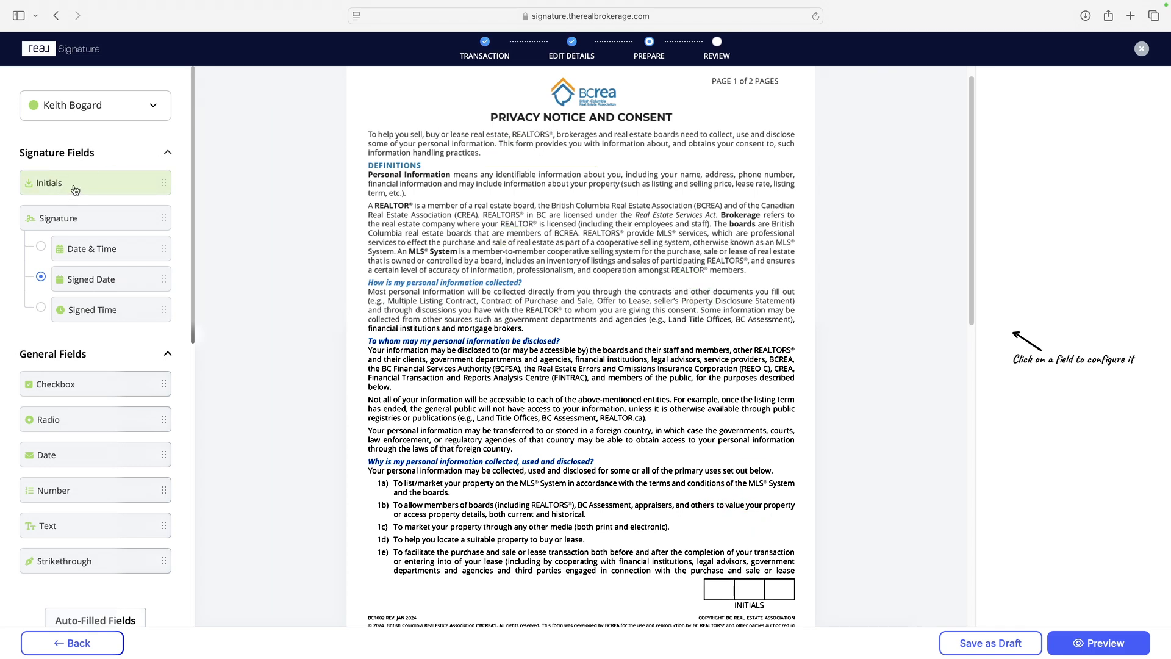
click(576, 329)
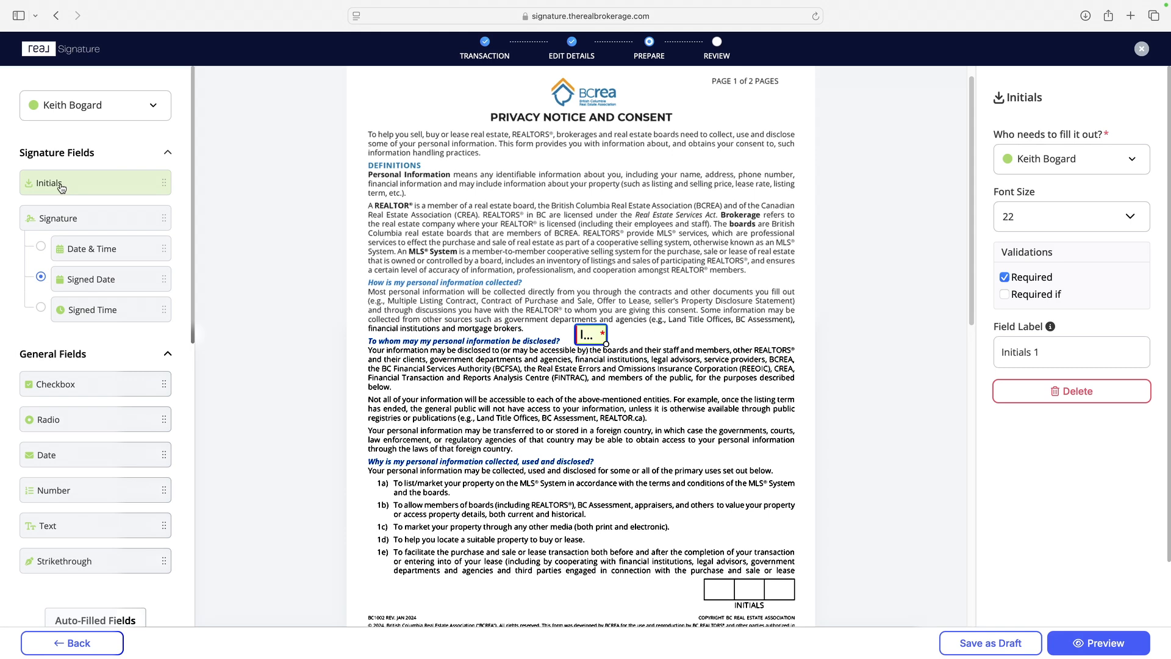
click(734, 329)
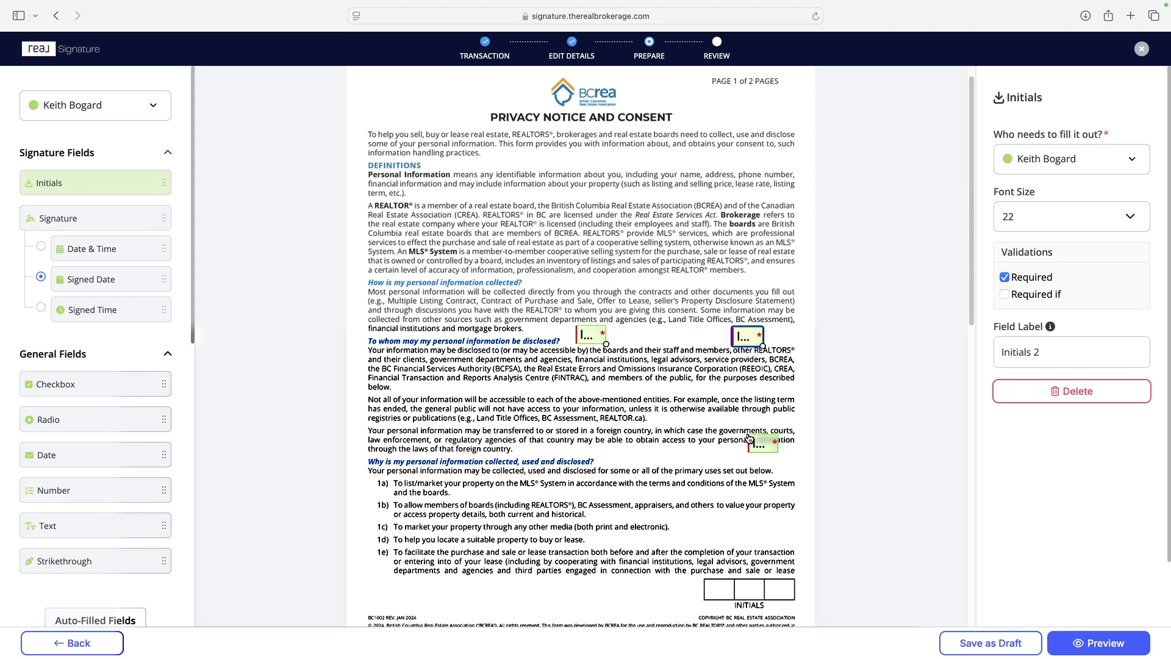
Step: Place buyer initials fields in the first and third INITIALS boxes at the end of page 1
scroll(732, 439, down, 1)
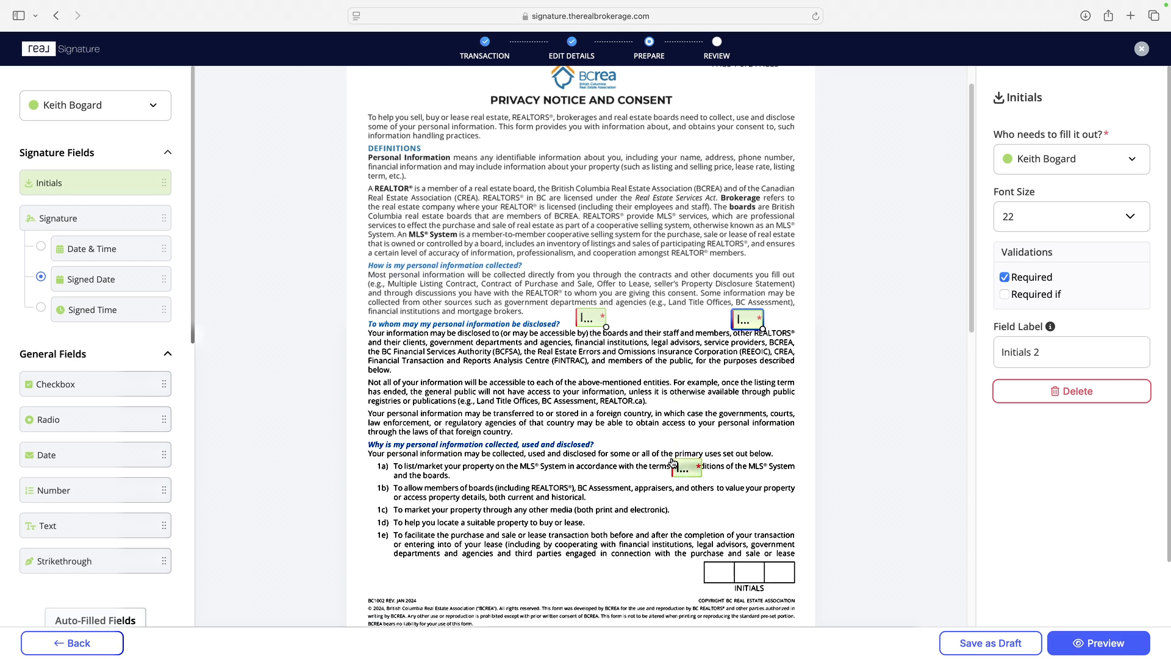
scroll(674, 457, down, 1)
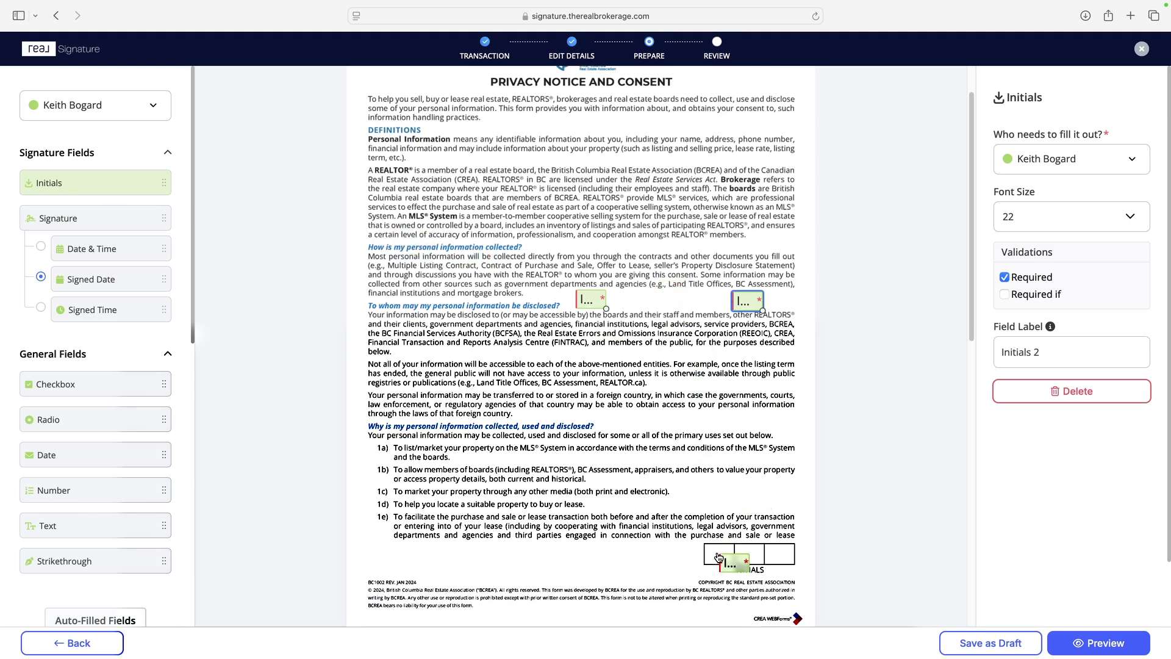
click(705, 549)
click(767, 547)
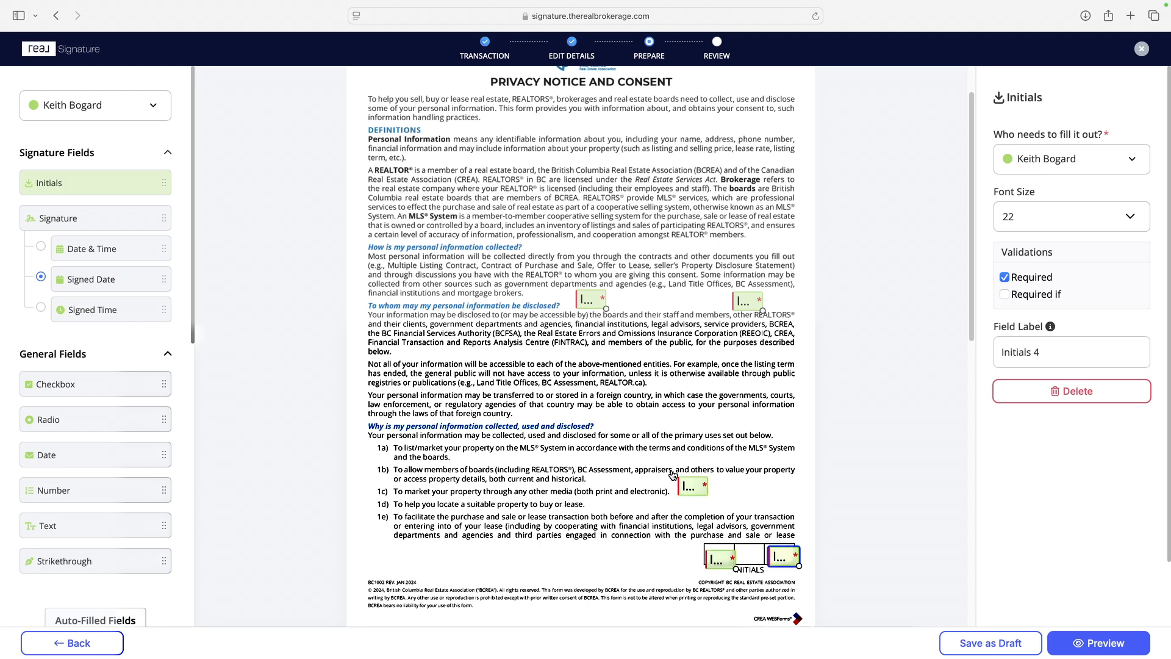
Step: Place the buyer's signature, signed date and Signee Name on the first column of page 2's Acknowledgement lines
scroll(672, 469, down, 10)
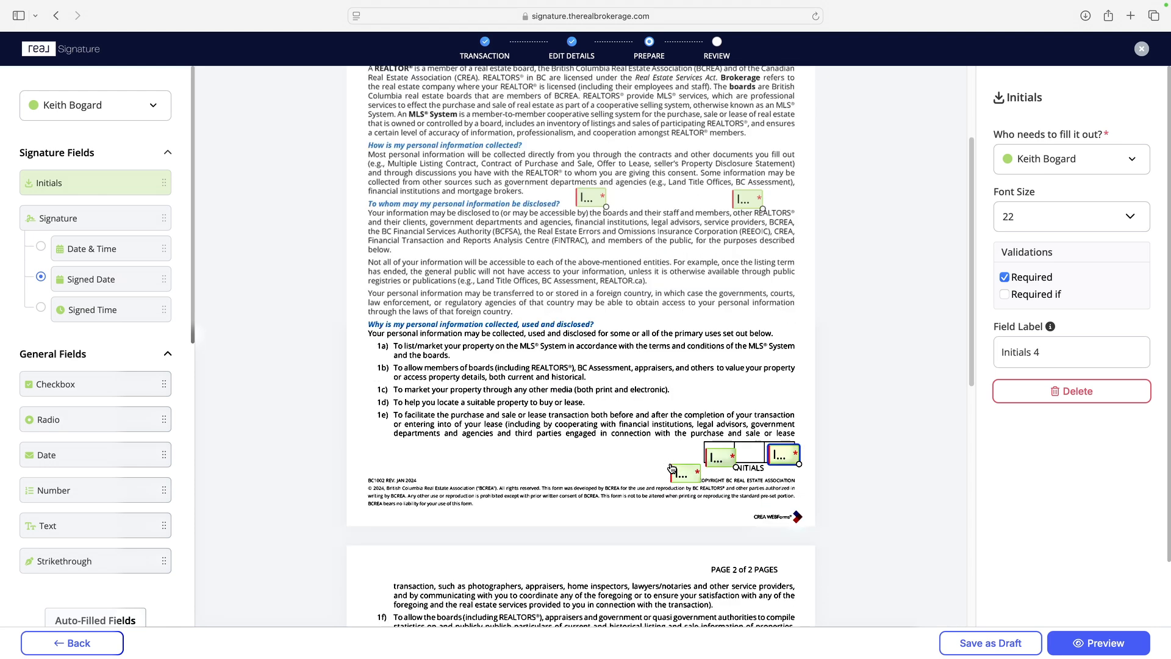
scroll(618, 448, down, 5)
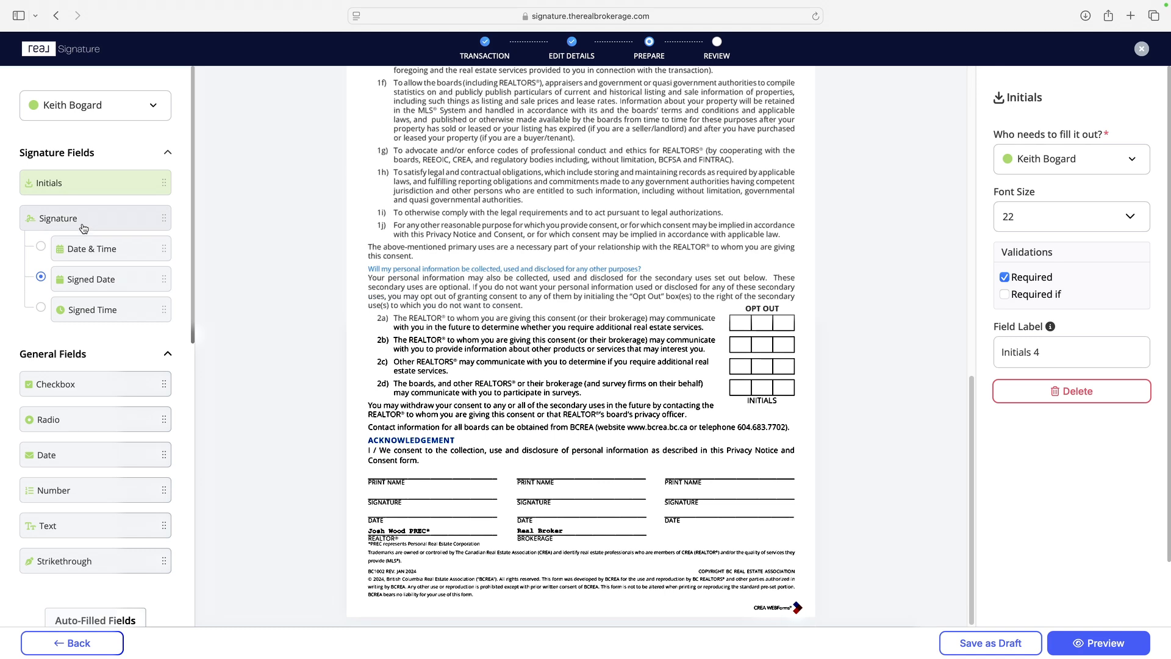
mouse_move(82, 227)
mouse_down()
mouse_move(427, 502)
mouse_move(379, 491)
mouse_move(412, 515)
mouse_up()
scroll(122, 482, down, 3)
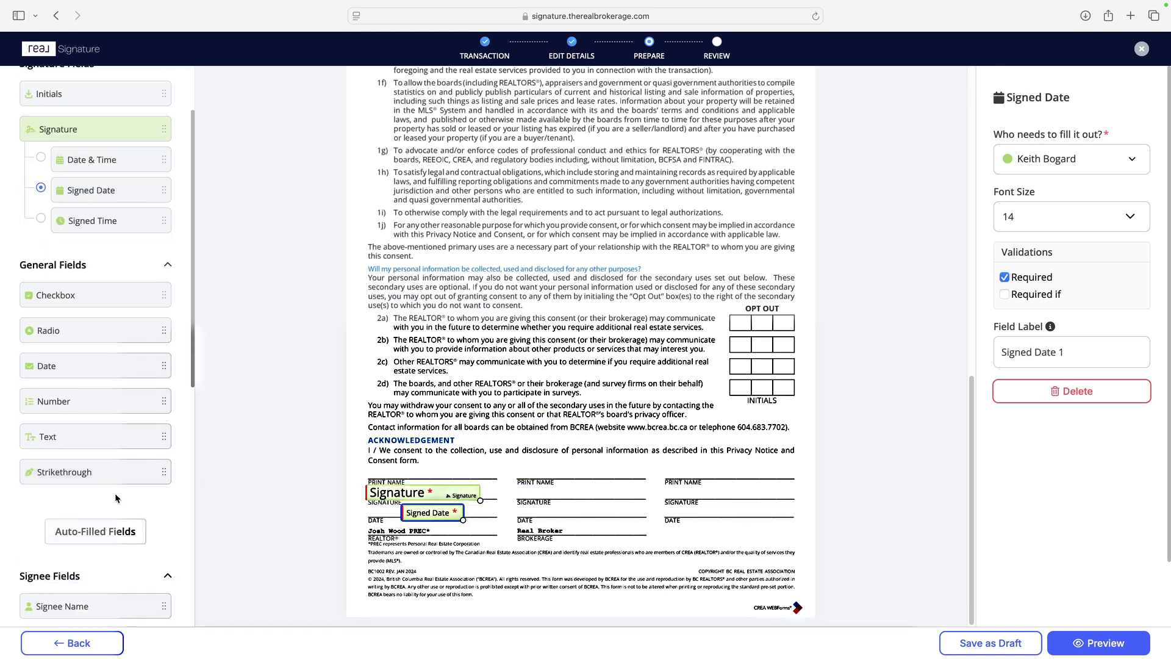
drag(86, 525, 369, 474)
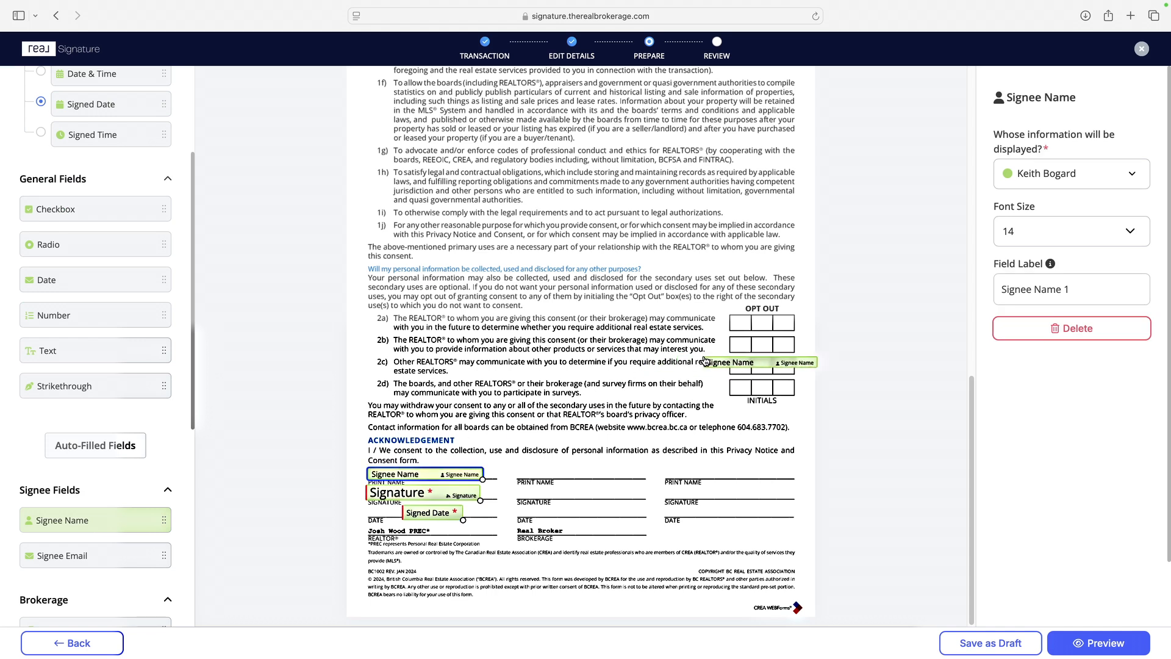
Step: Assign fields to the sending agent and place a Strikethrough field enlarged across most of clause 1f) on page 2
scroll(691, 371, up, 2)
scroll(128, 332, up, 1)
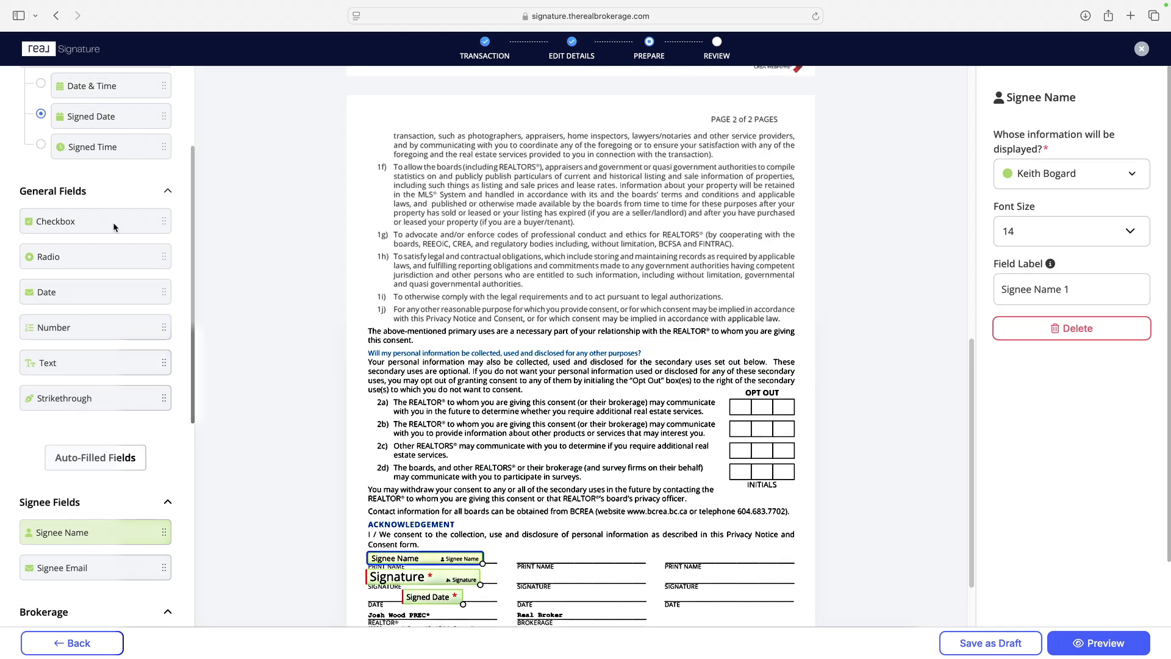
scroll(112, 222, up, 3)
click(104, 106)
click(87, 161)
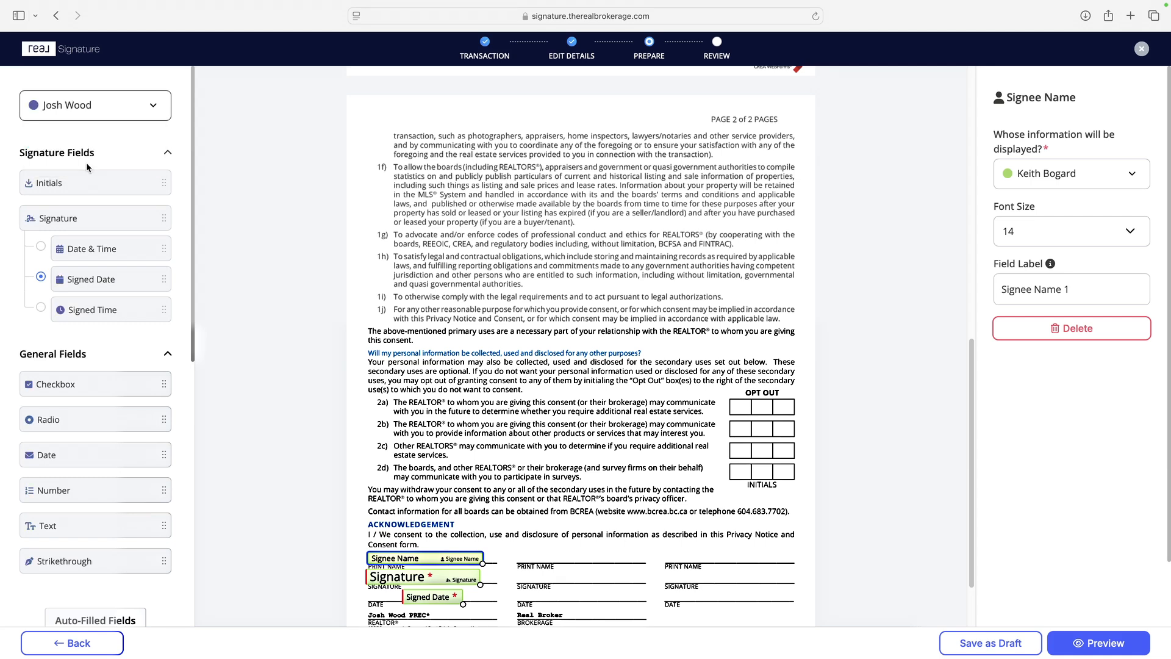
scroll(85, 244, down, 2)
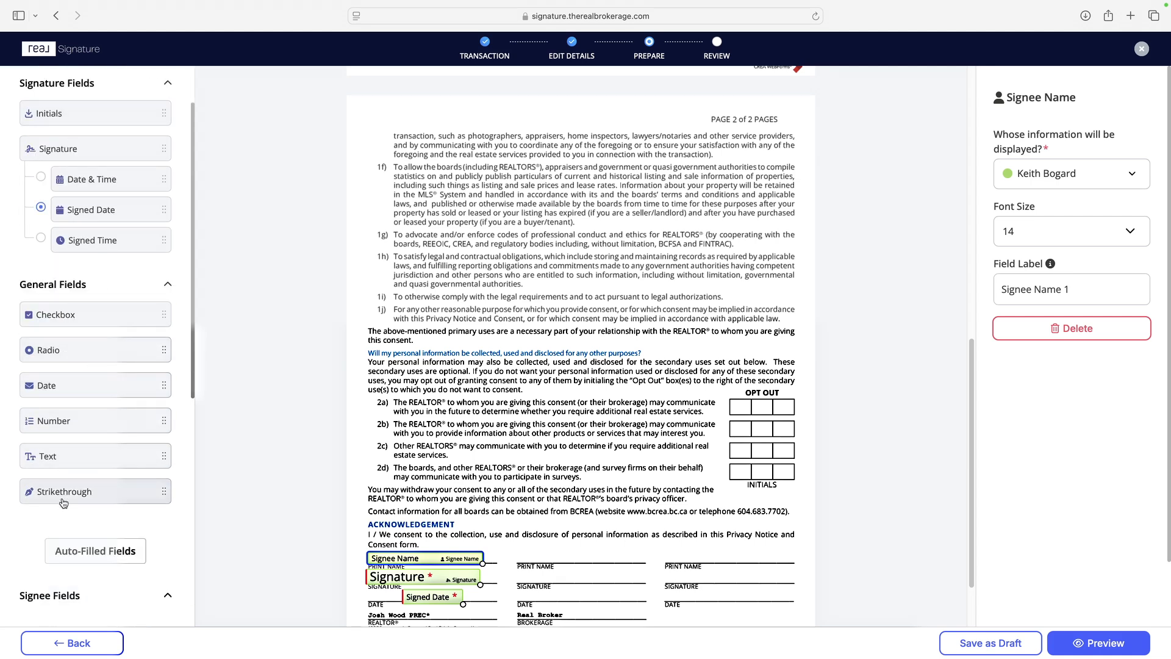
drag(64, 494, 793, 219)
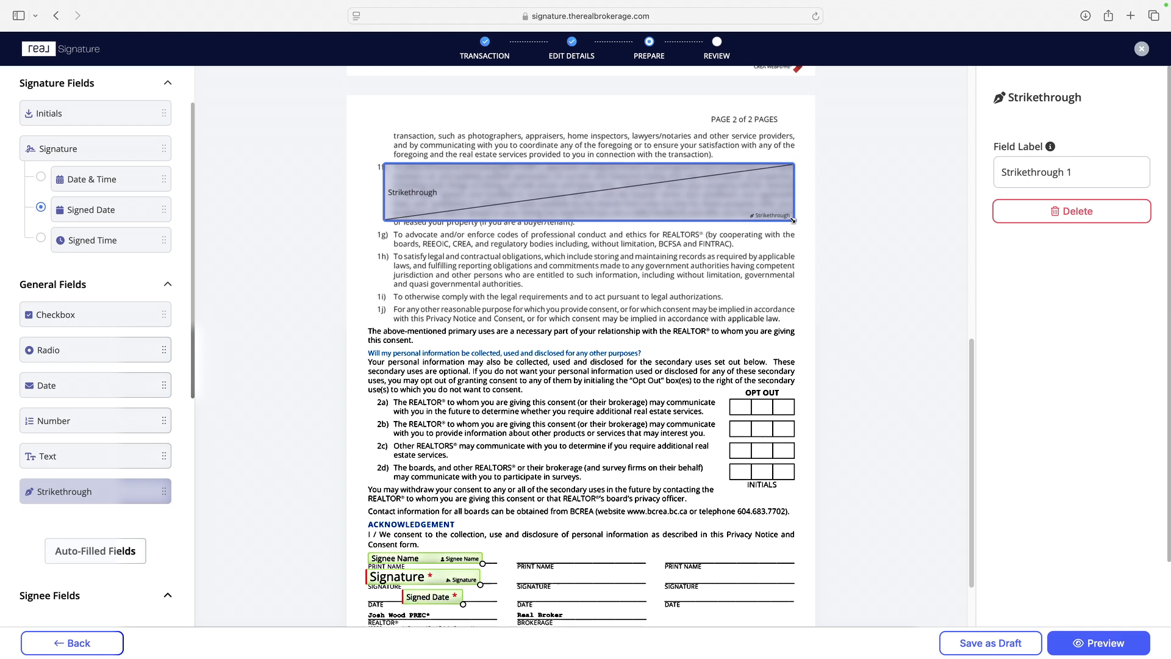
Step: Assign fields back to the buyer and place an initials field beside the struck-out clause 1f)
scroll(80, 148, up, 2)
click(82, 111)
click(78, 137)
drag(75, 182, 351, 183)
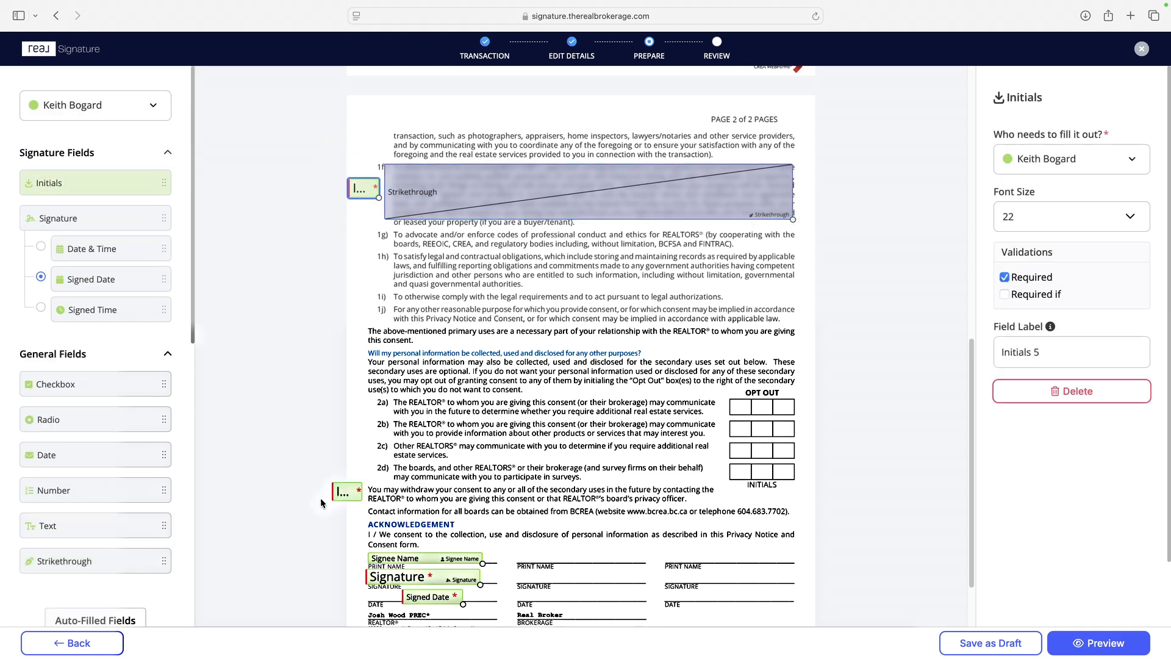
Step: Place another buyer initials field above page 2's first paragraph and make it not required
scroll(157, 374, down, 2)
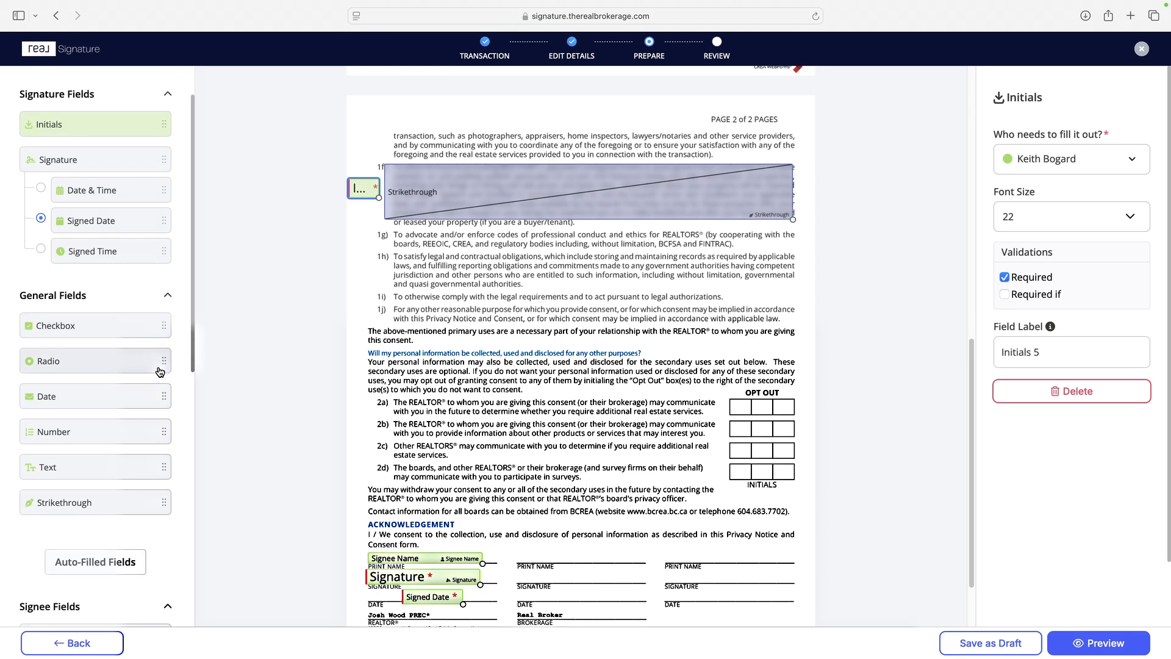
drag(303, 246, 379, 203)
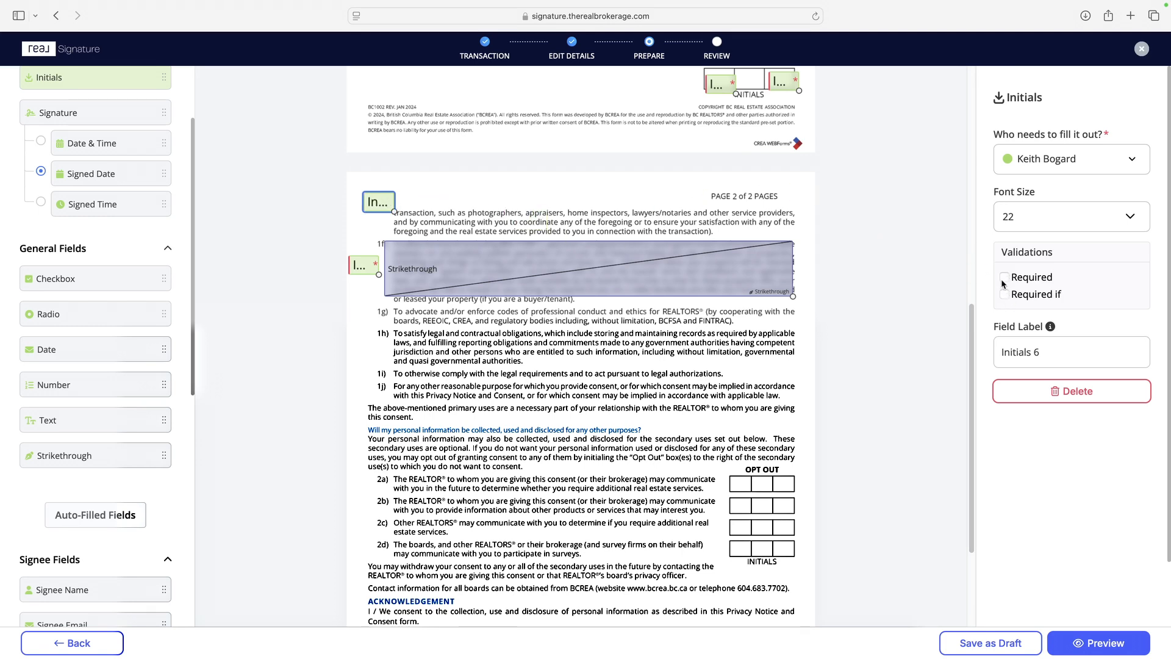
drag(389, 203, 385, 199)
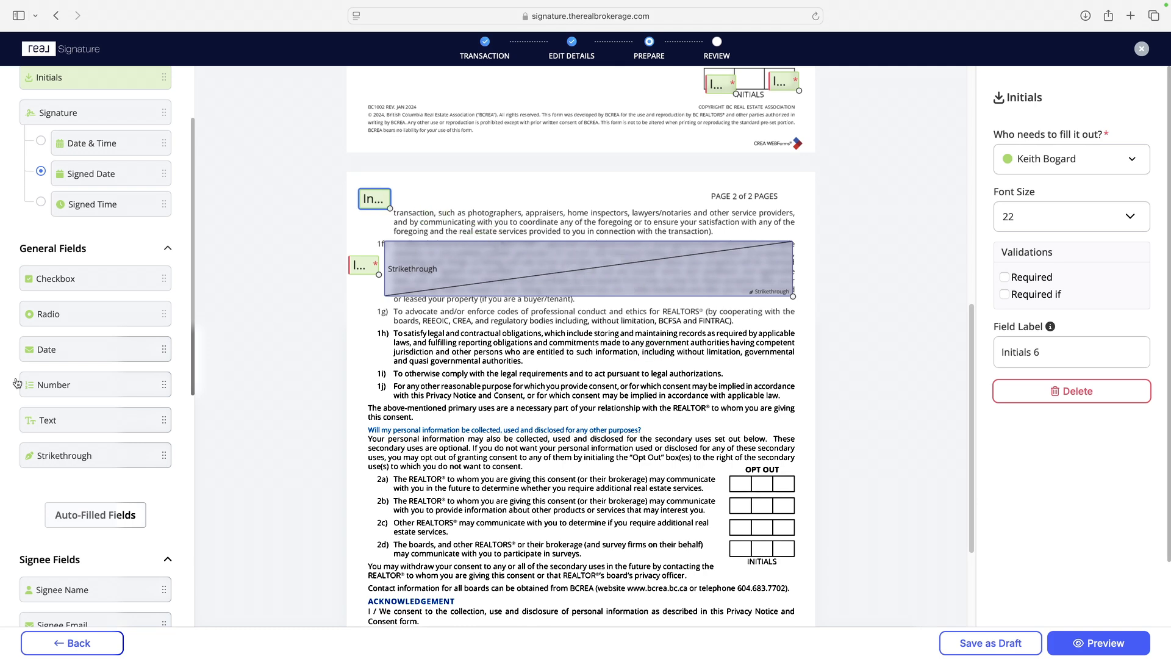
drag(190, 364, 195, 573)
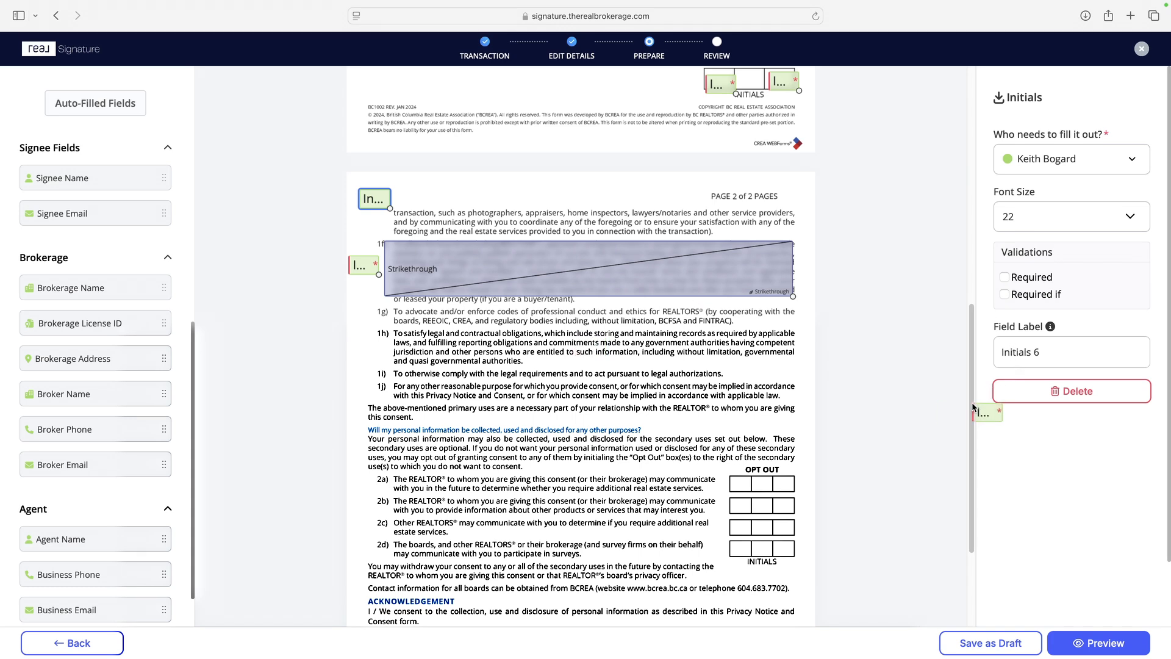
scroll(975, 440, down, 5)
scroll(975, 460, down, 2)
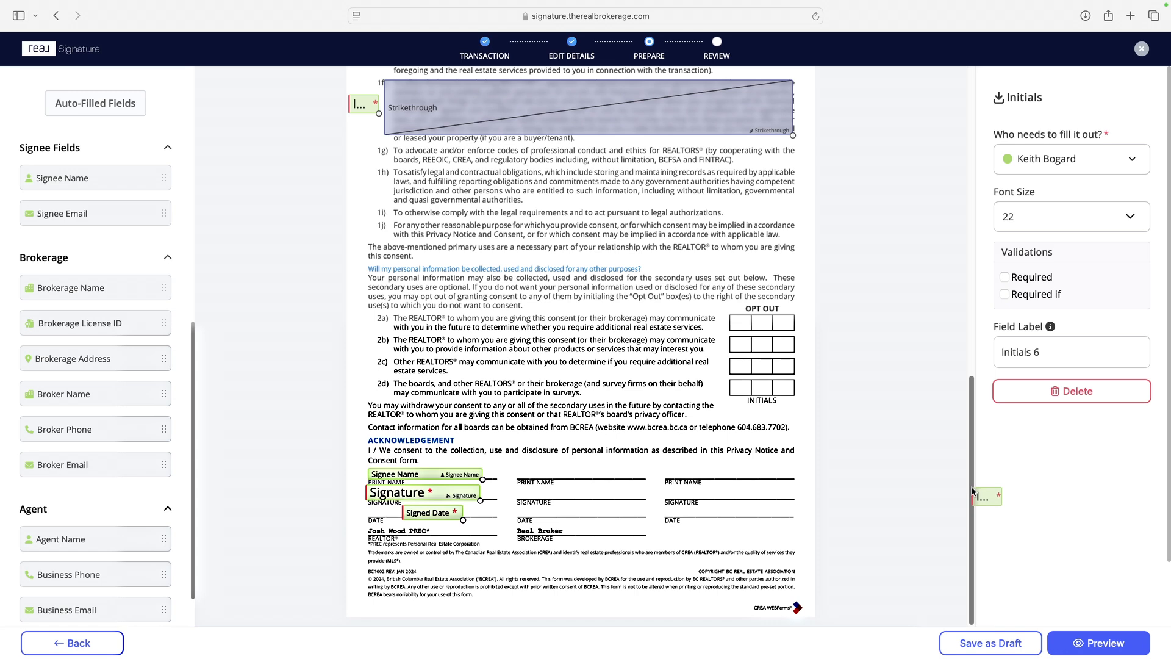
scroll(975, 494, up, 20)
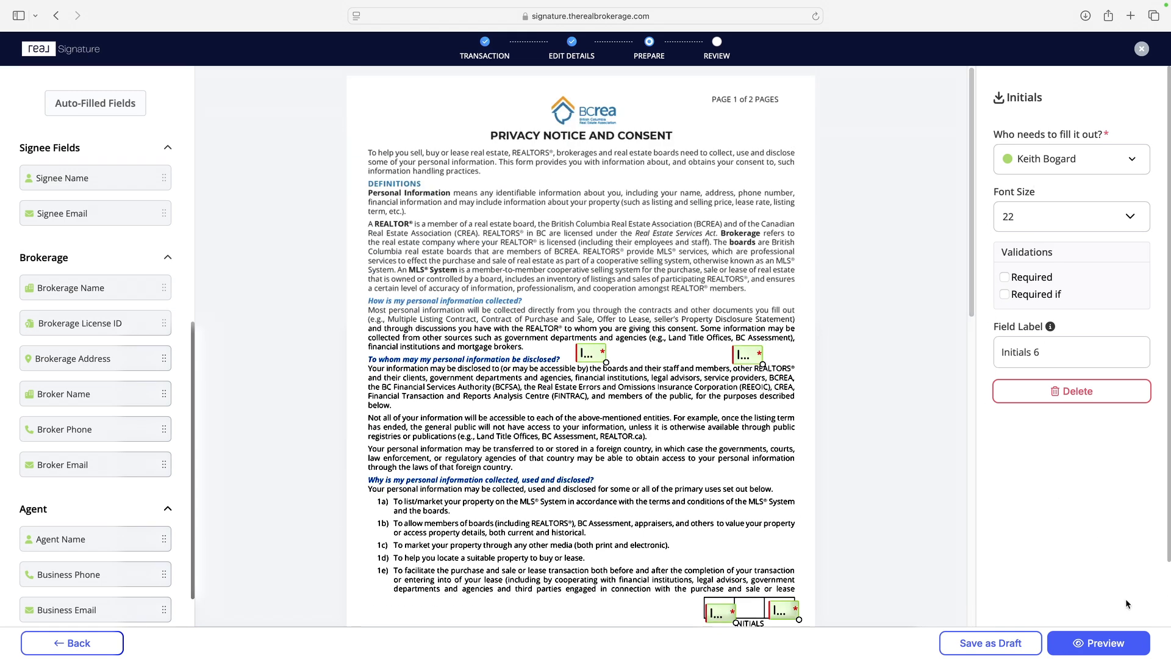